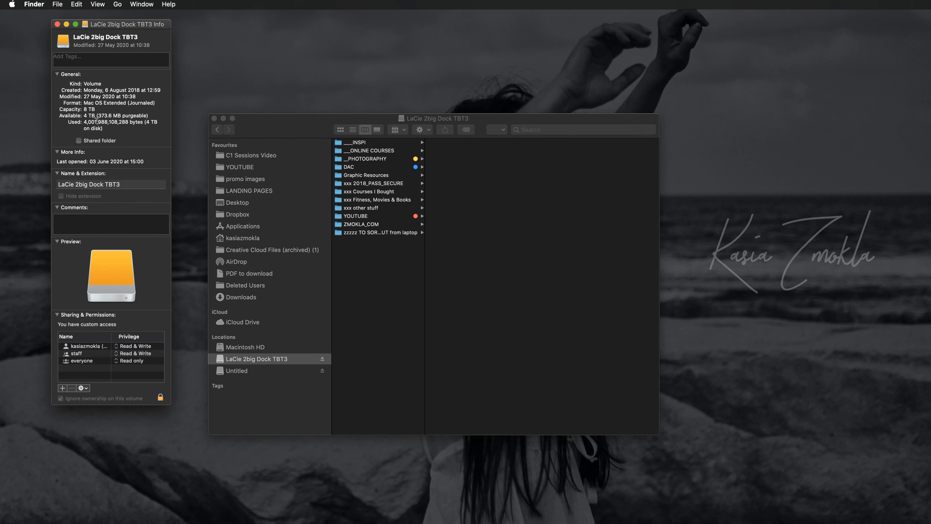
Close the drive's info window, open __PHOTOGRAPHY > __SOURCE, and enlarge the window and column to fit the full folder names
left_click(57, 24)
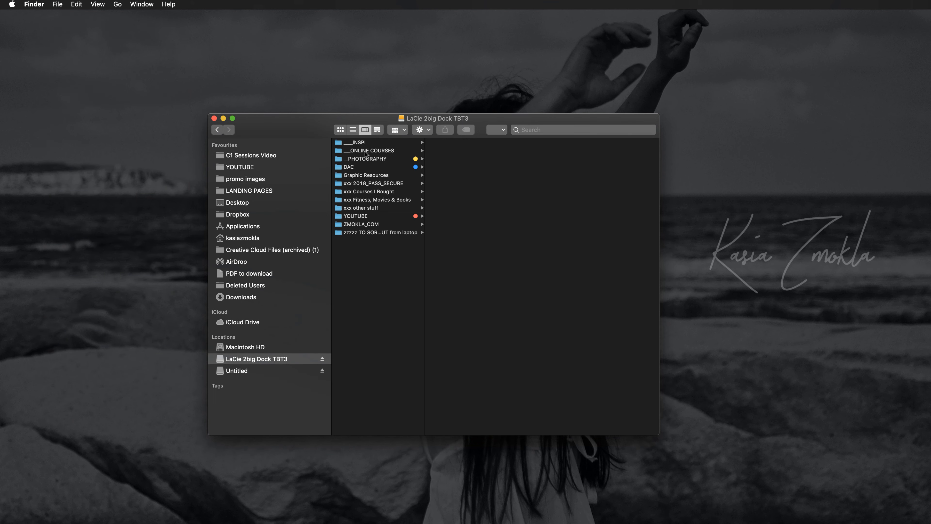
left_click(374, 158)
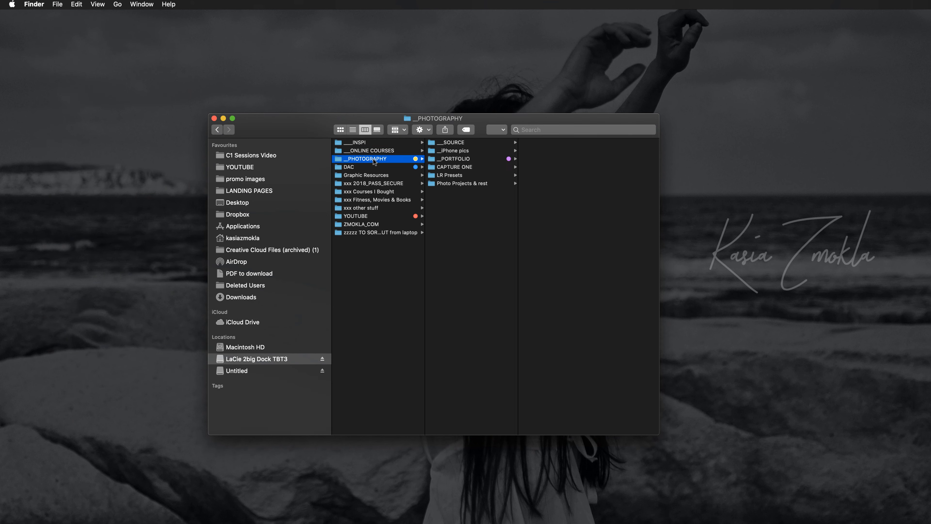
left_click(457, 143)
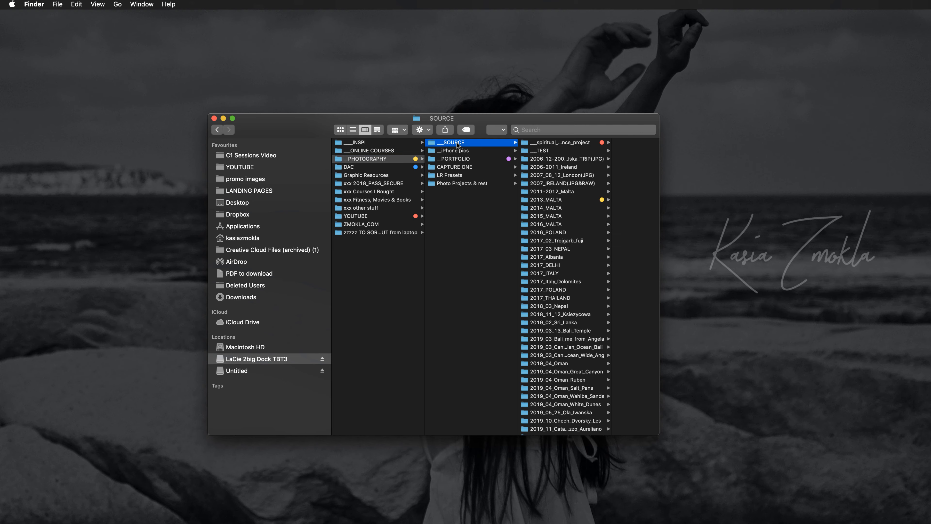
left_click_drag(489, 117, 329, 22)
left_click_drag(498, 341, 659, 458)
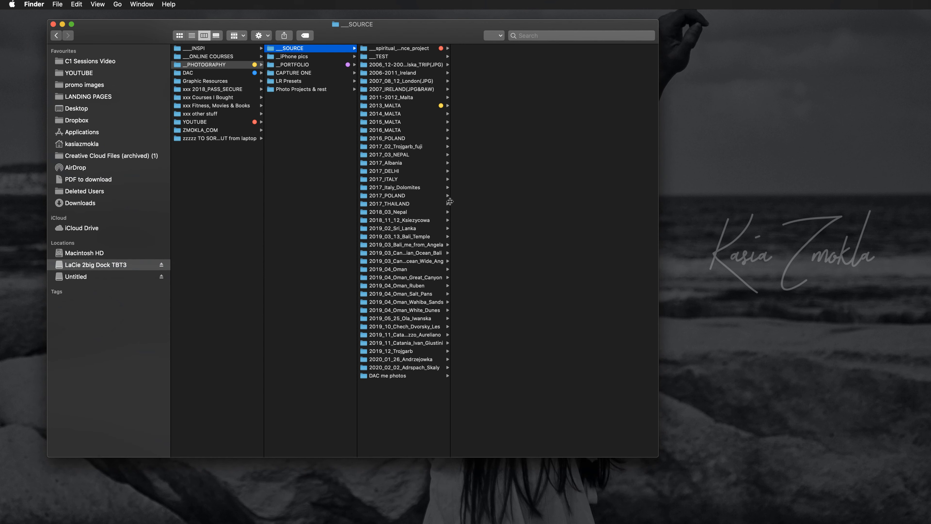
left_click_drag(449, 202, 482, 204)
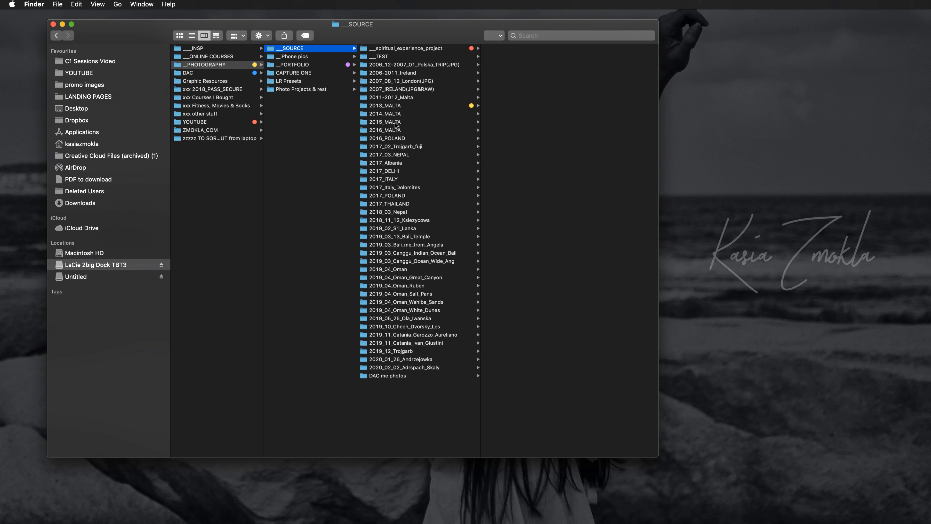
Examine how photos are organised in the 2013 to 2016 MALTA folders and in the 2019_05_25 and 2019_10 session folders
left_click(383, 122)
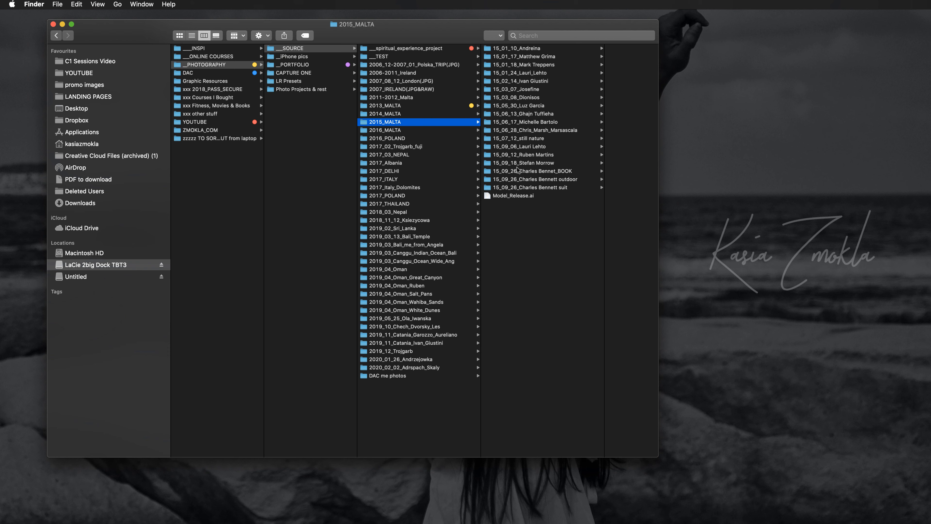
left_click(401, 133)
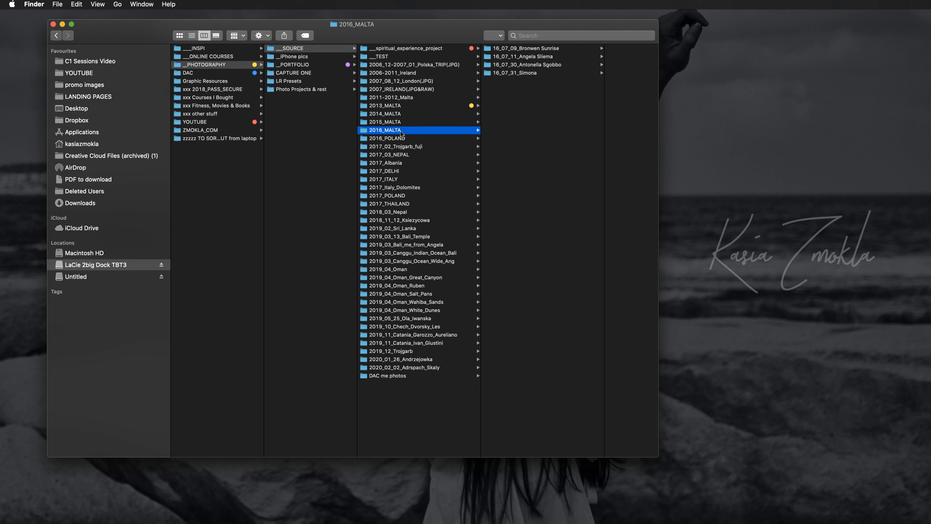
left_click(401, 114)
left_click(400, 105)
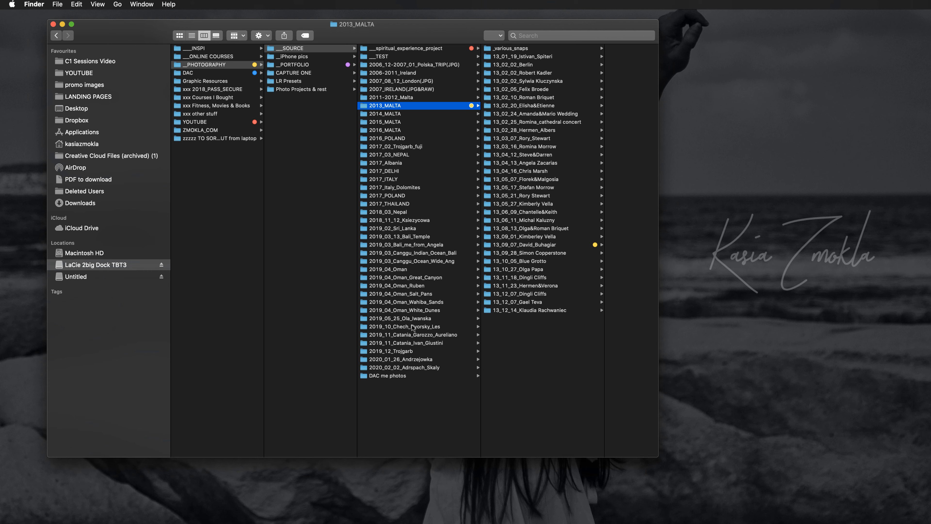
left_click(421, 319)
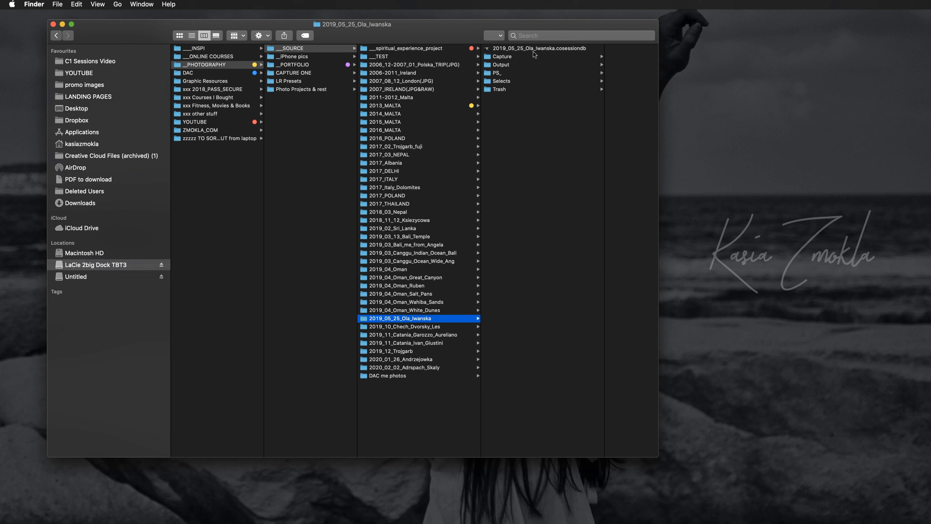
left_click(440, 330)
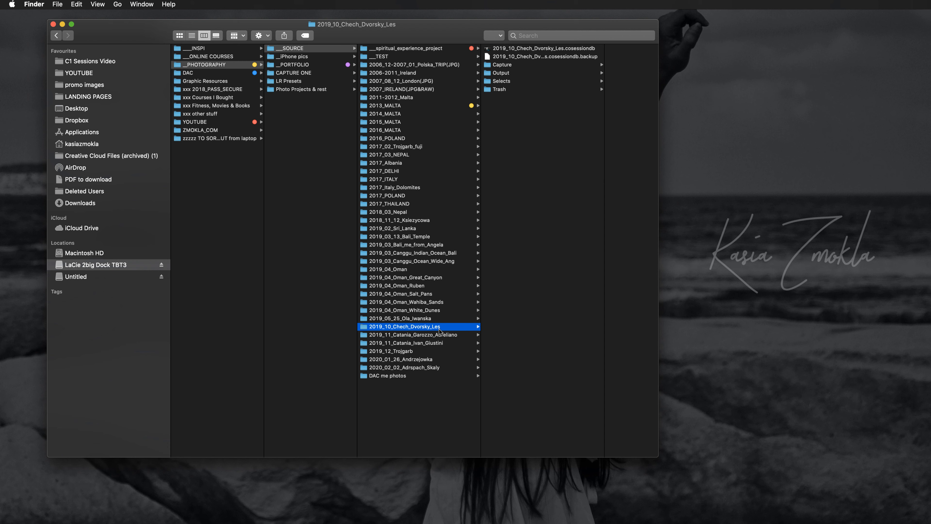
Open DCIM > 111_FUJI on the Untitled card, and rearrange the window to leave desktop space beside it
left_click_drag(659, 457, 364, 259)
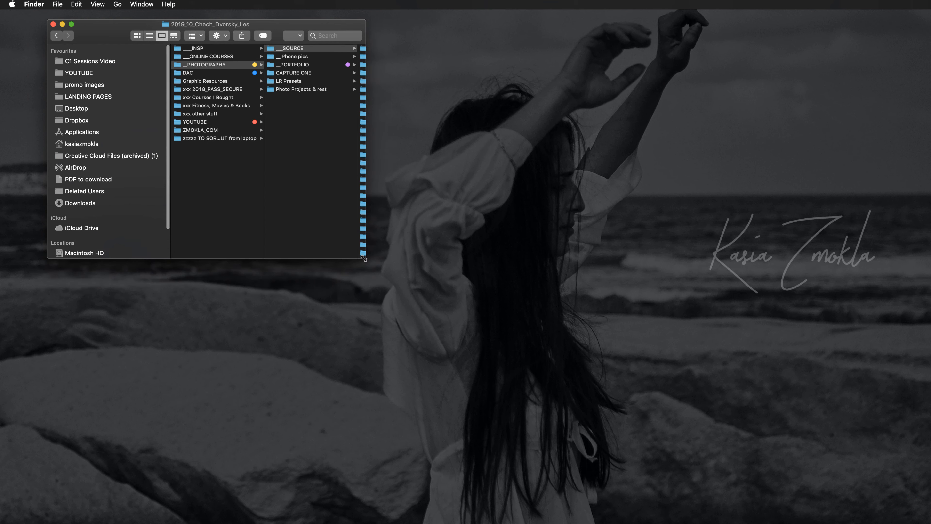
left_click_drag(110, 24, 678, 83)
scroll(678, 173, "down", 3)
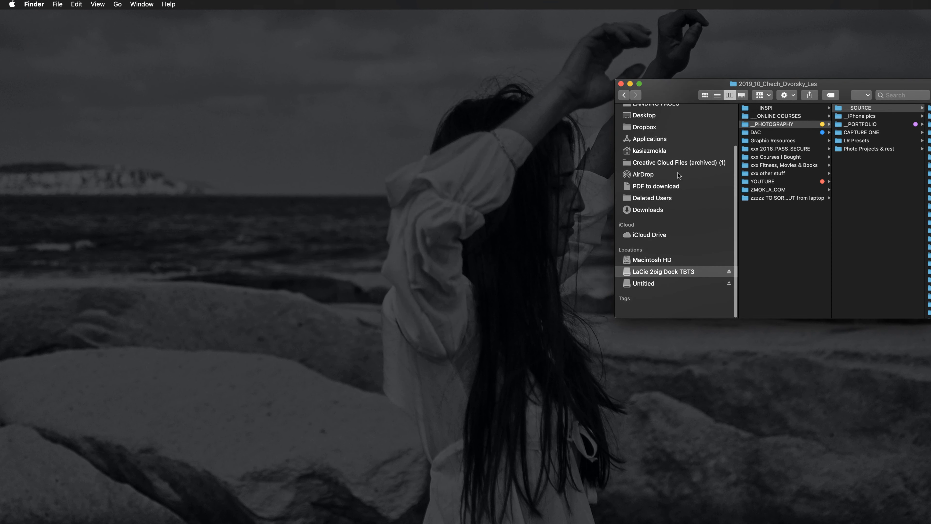
left_click(653, 299)
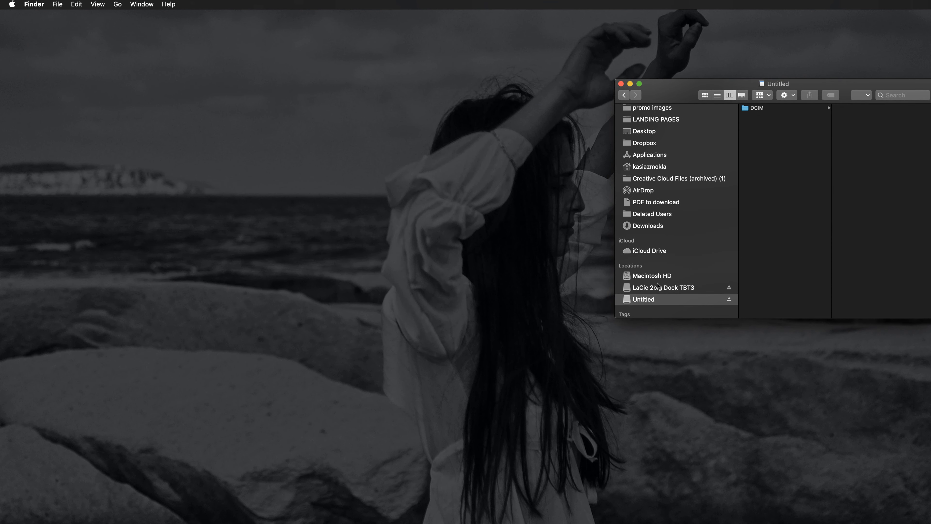
left_click_drag(669, 91, 568, 78)
left_click(657, 94)
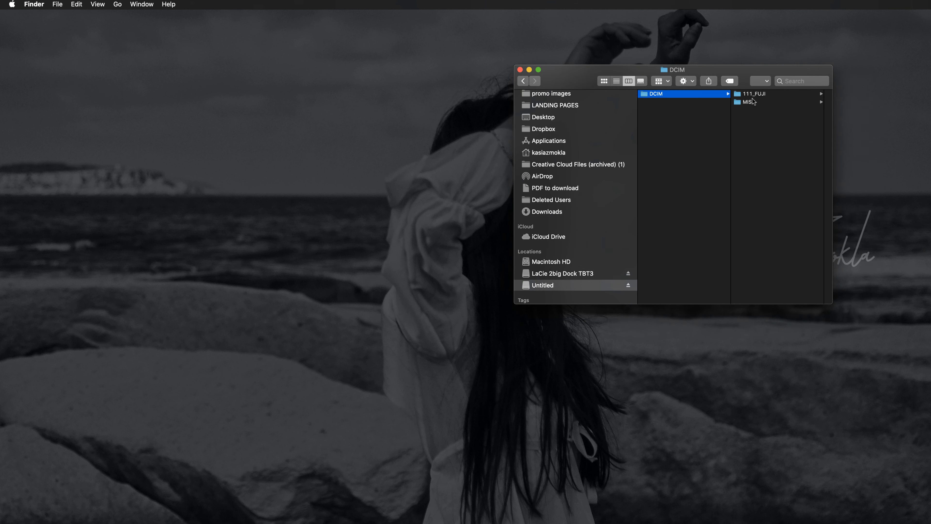
left_click(753, 94)
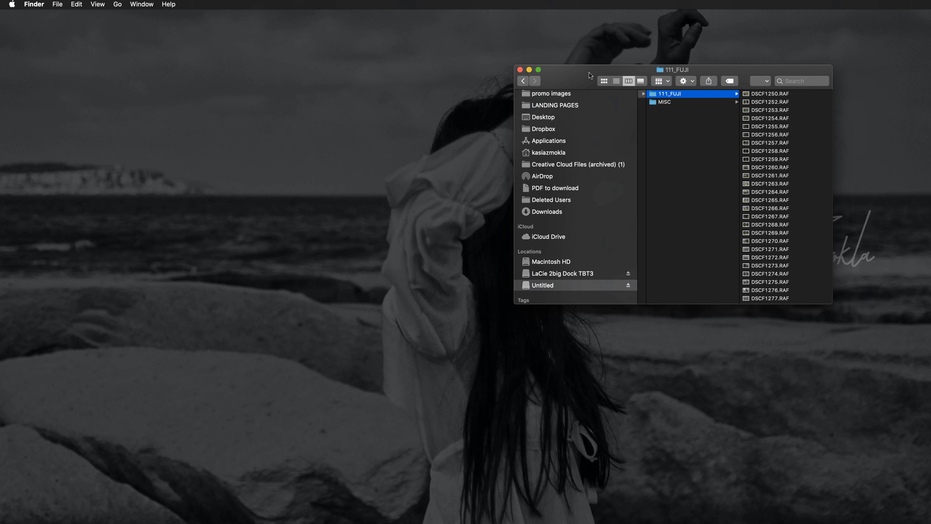
left_click_drag(589, 72, 578, 50)
left_click_drag(822, 281, 862, 406)
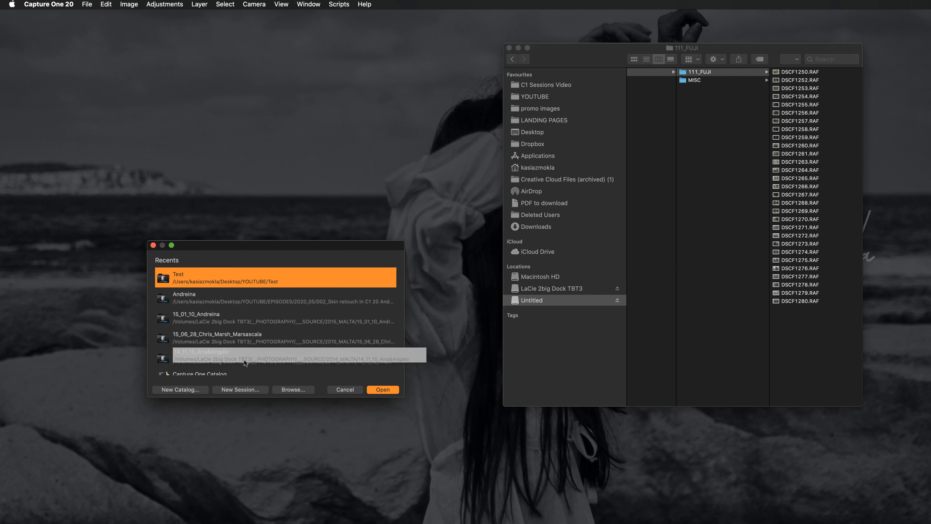
In Capture One, start a new session and name it 2020_06_01_Dvorsky Les
left_click(88, 5)
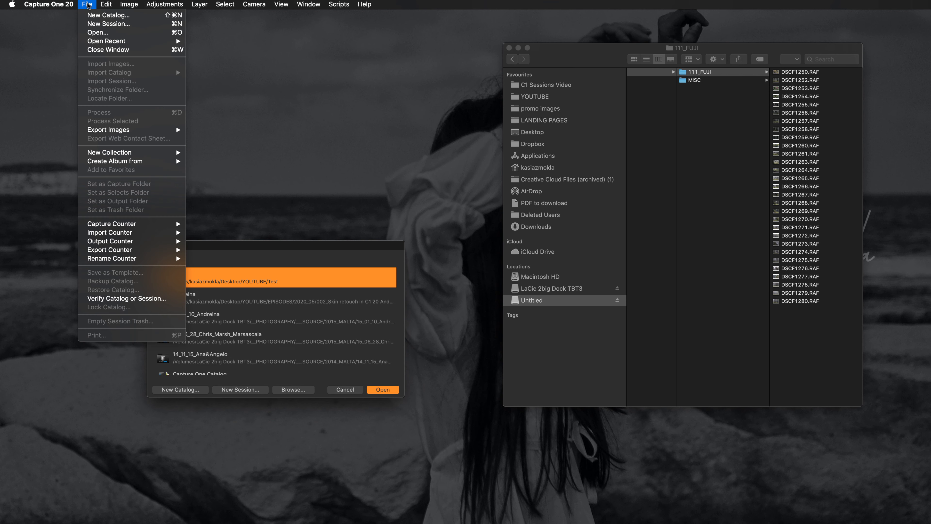
left_click(105, 24)
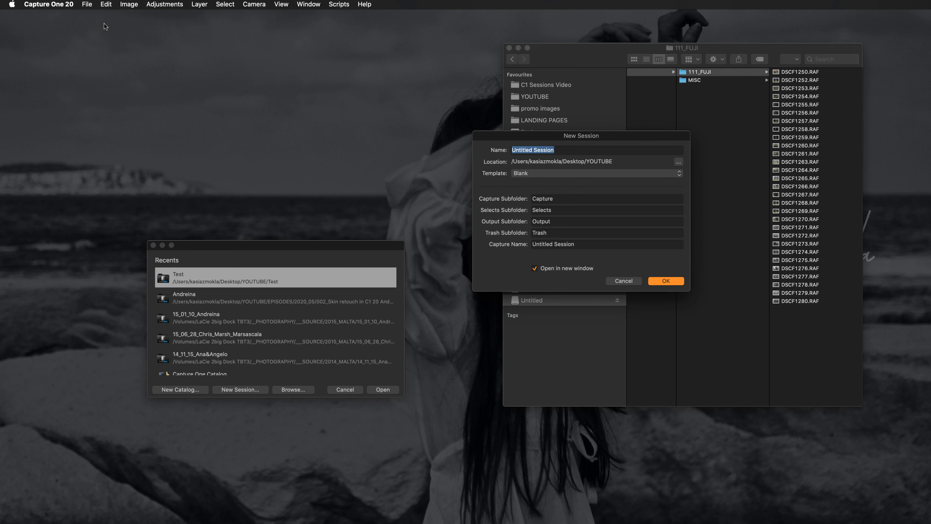
left_click_drag(508, 138, 291, 86)
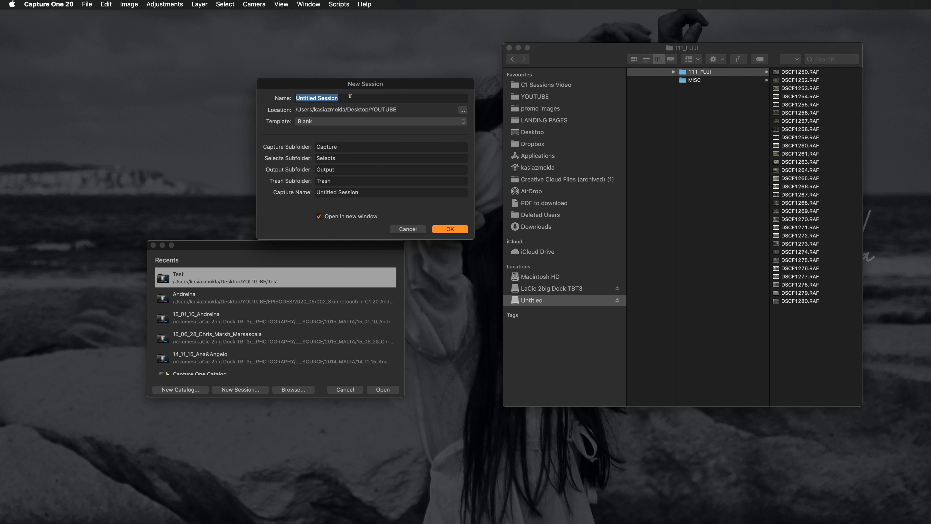
type("2")
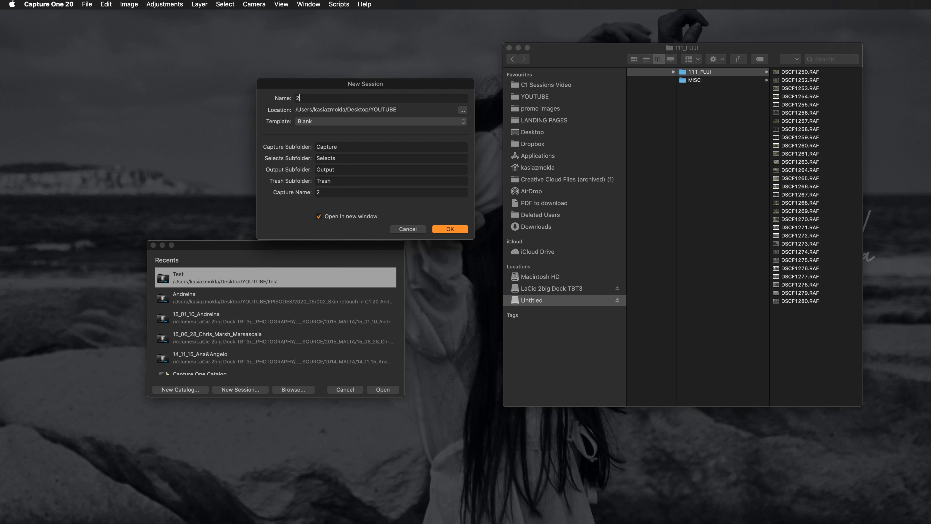
type("020")
type("_05")
type("6")
type("_01")
type("_Dvorsky Les")
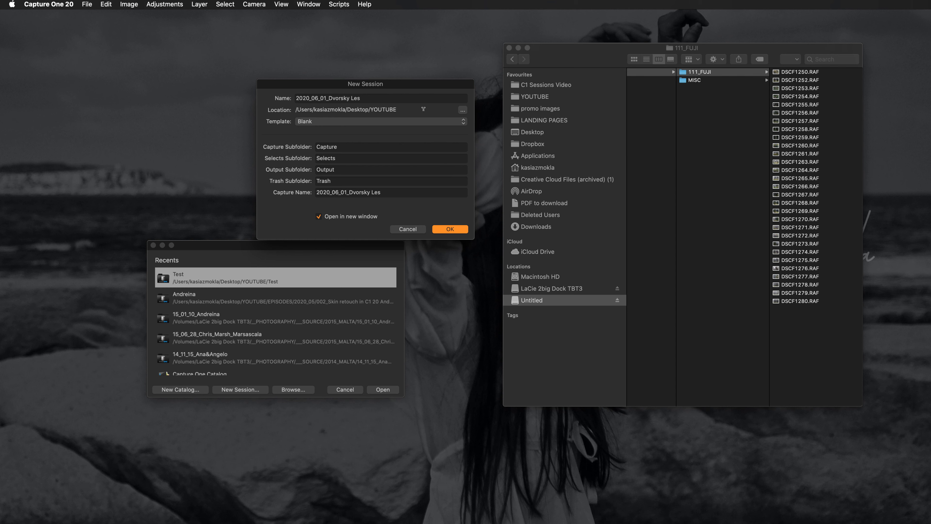
Set the session's location to the C1 Sessions Video folder and create the session
left_click(463, 111)
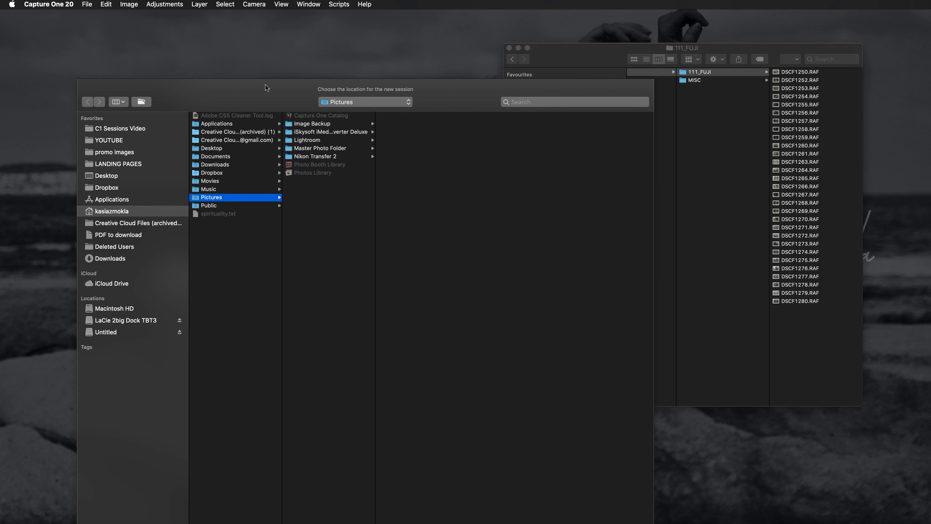
left_click(130, 129)
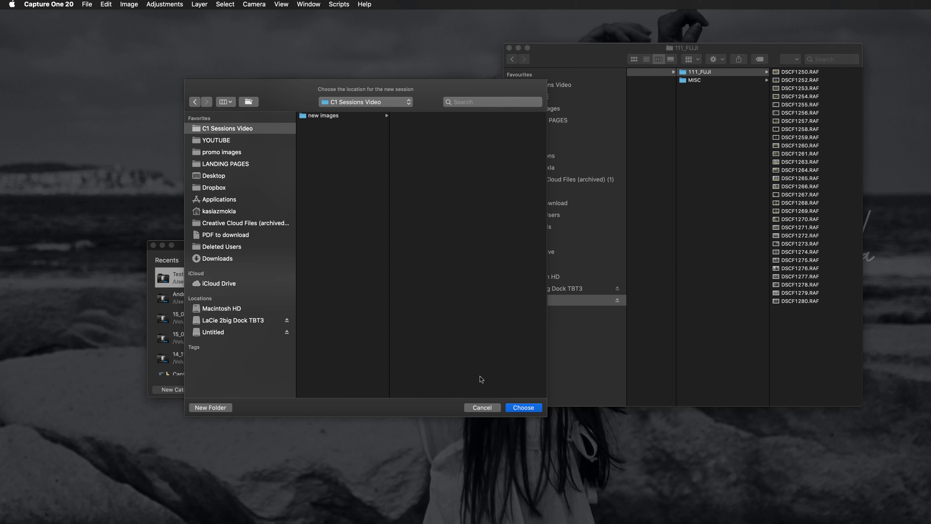
left_click(523, 407)
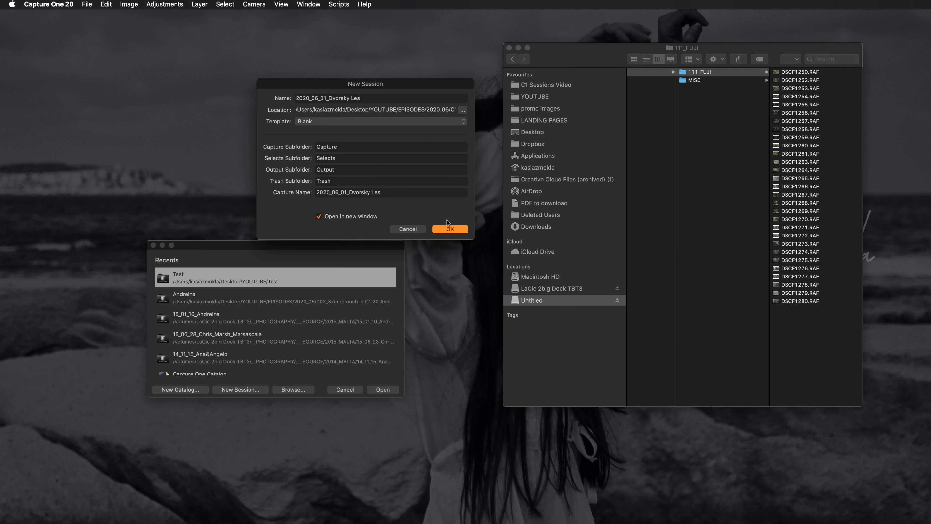
left_click(450, 229)
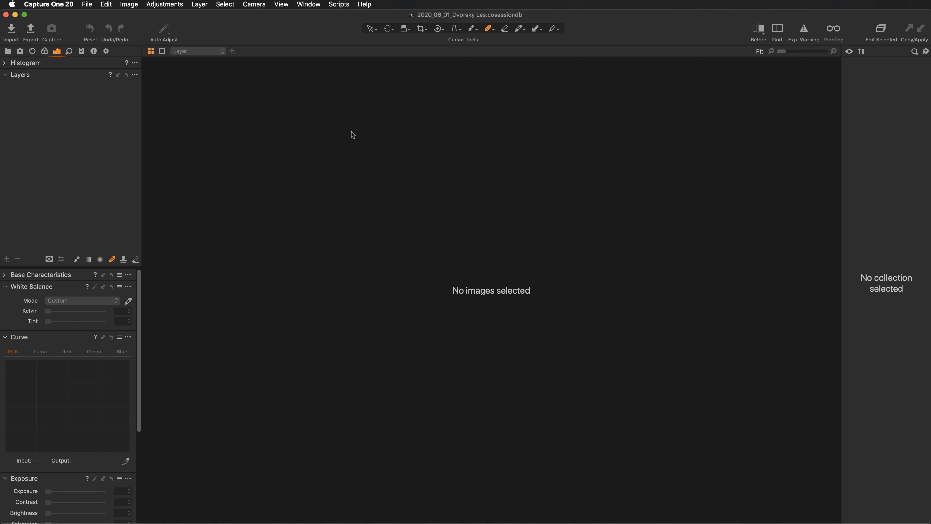
Select the session's Capture Folder in the library and open the image import dialog
left_click(8, 51)
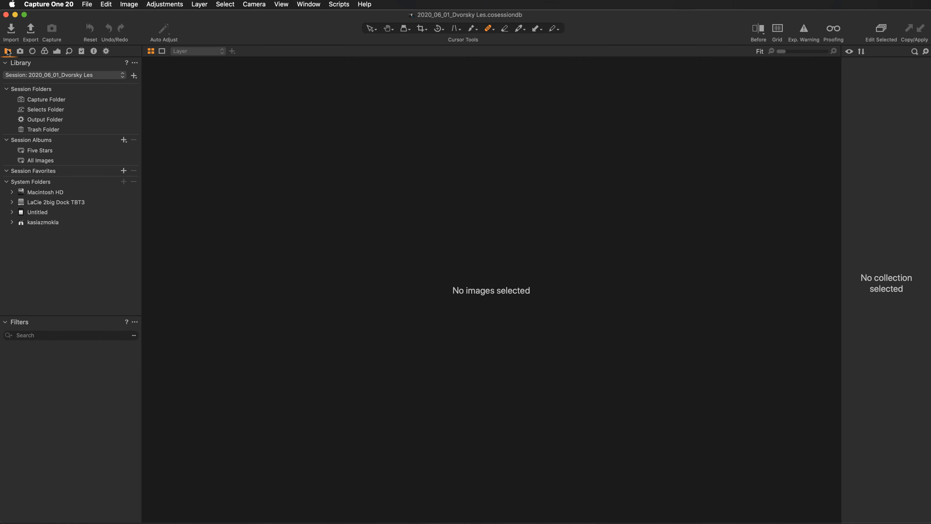
left_click(65, 100)
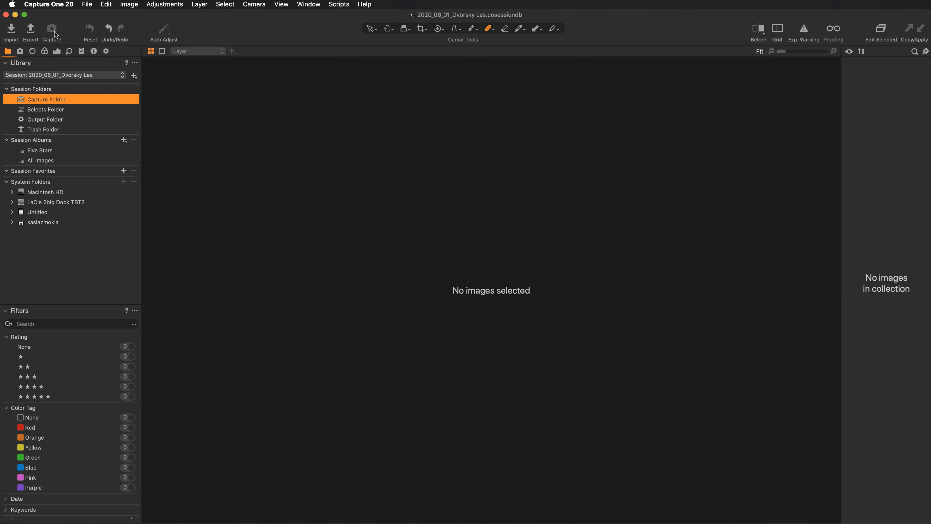
left_click(20, 35)
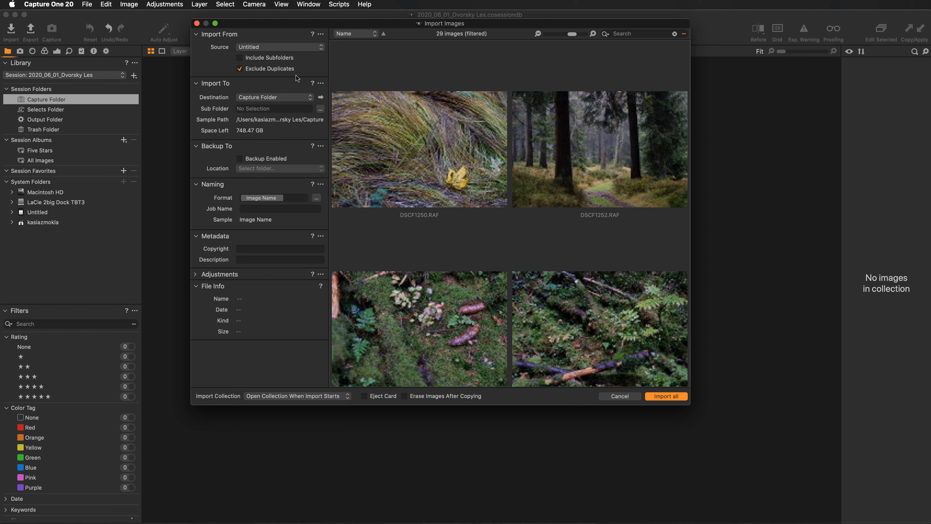
Set the import source to the DCIM > 111_FUJI folder on the Untitled card and review its image previews
left_click(300, 48)
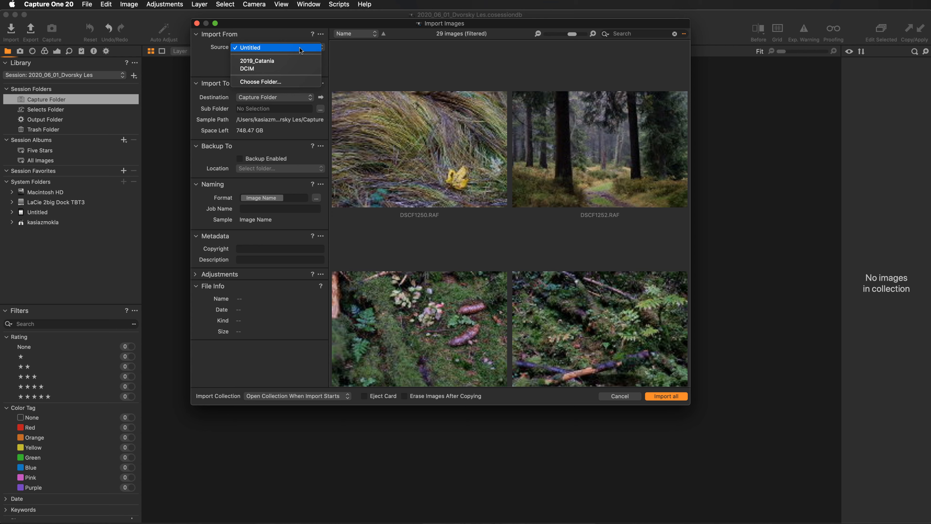
left_click(298, 82)
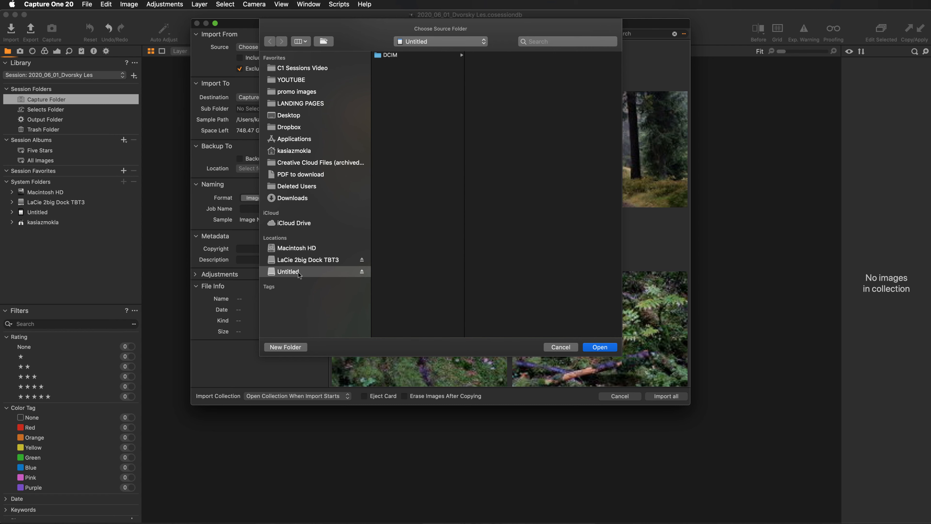
left_click(399, 56)
left_click(488, 56)
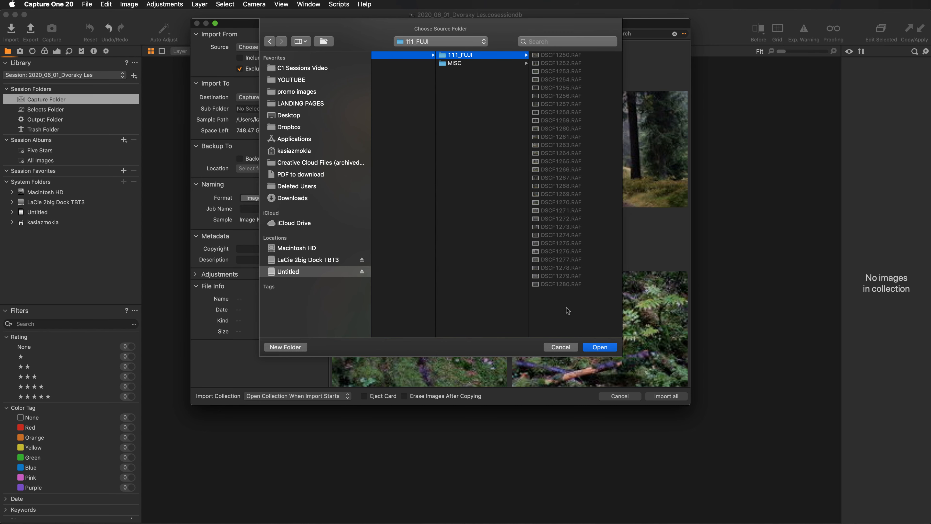
left_click(606, 347)
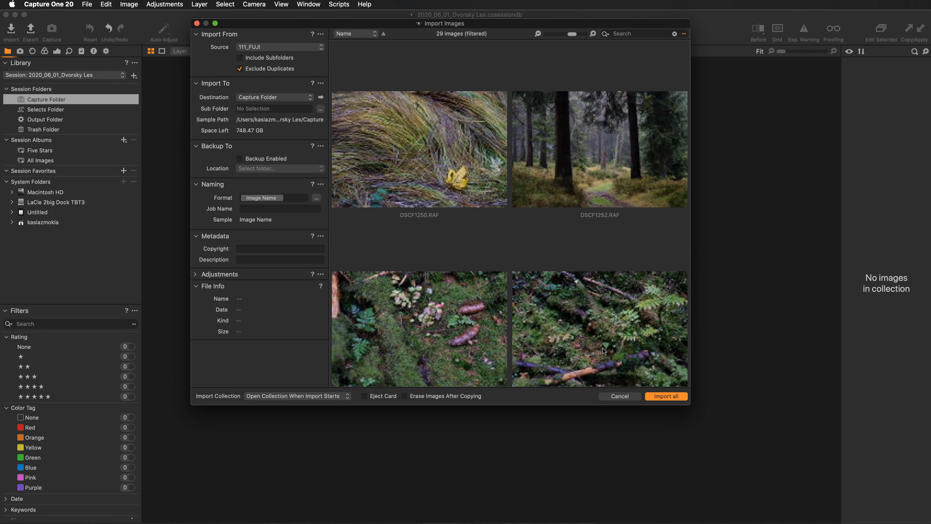
scroll(521, 245, "down", 10)
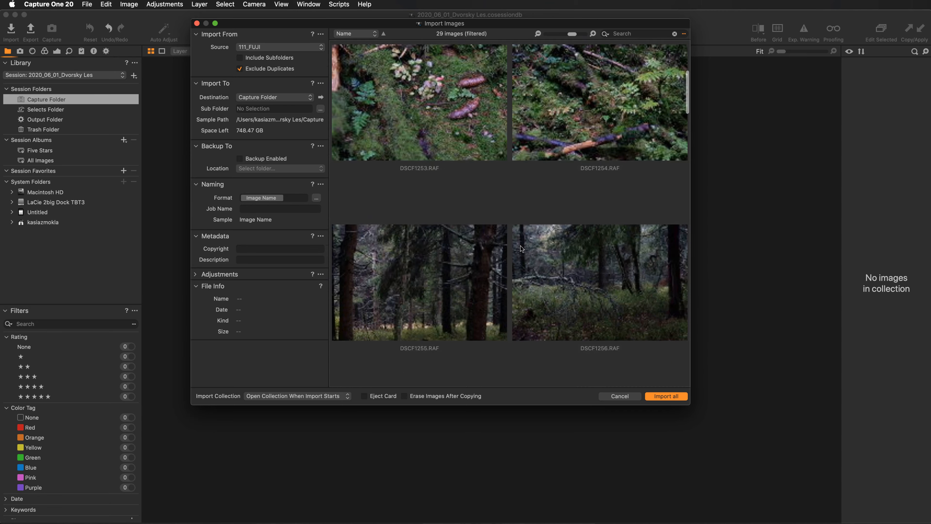
scroll(520, 246, "down", 5)
scroll(521, 246, "up", 10)
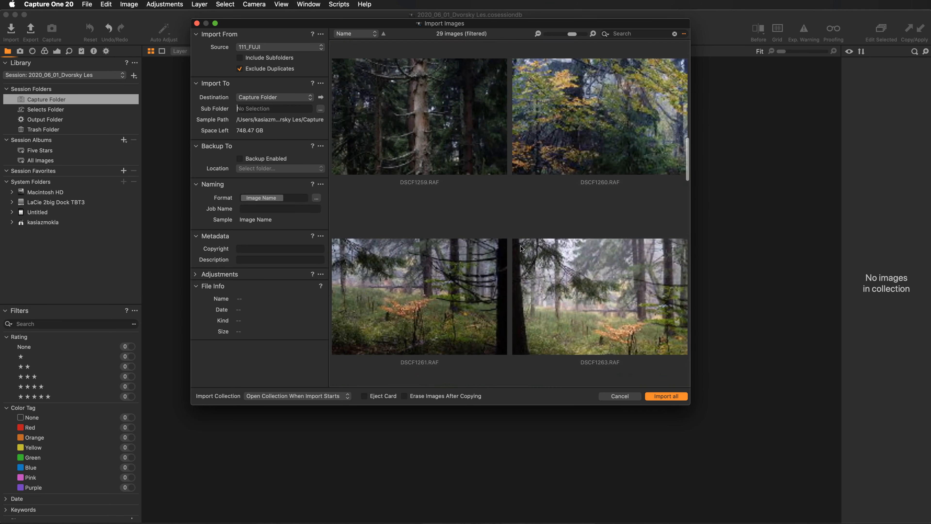
scroll(521, 248, "up", 4)
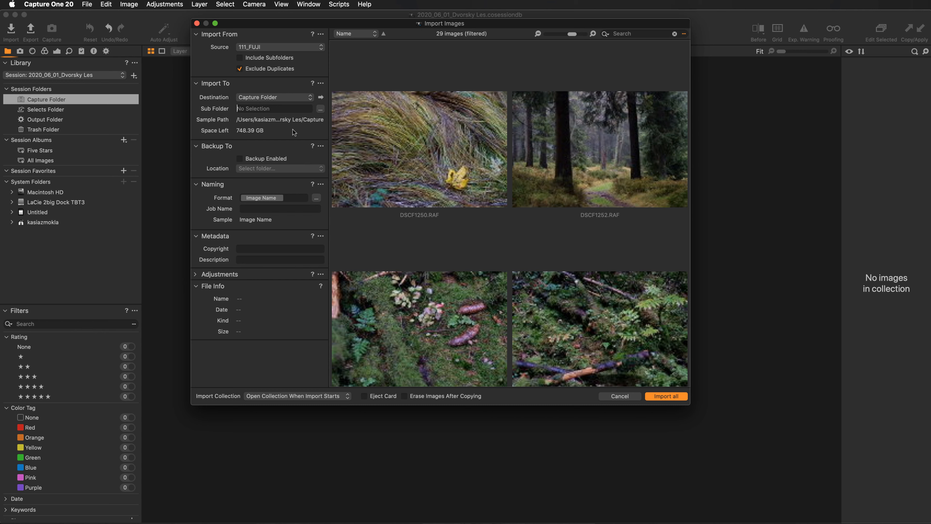
Review the import destination choices and the naming format tokens, keeping Capture Folder and Image Name
left_click(292, 98)
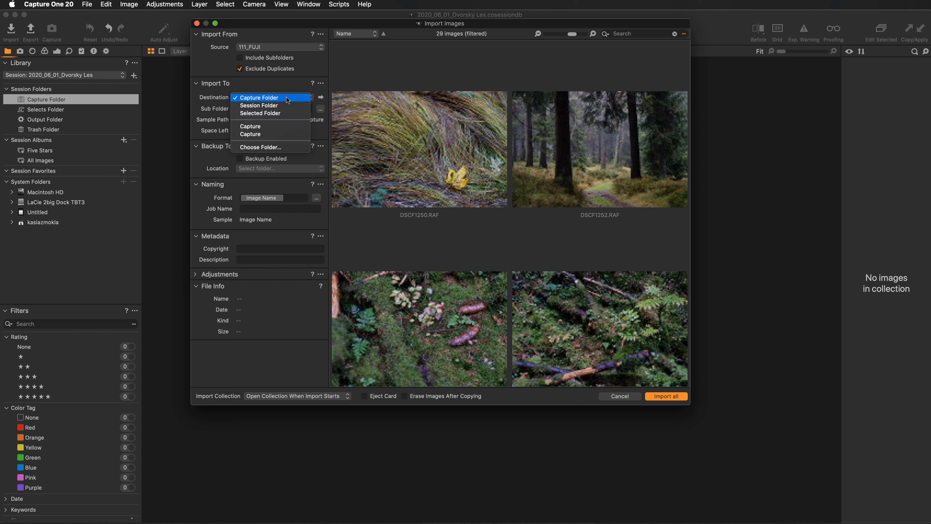
left_click(276, 98)
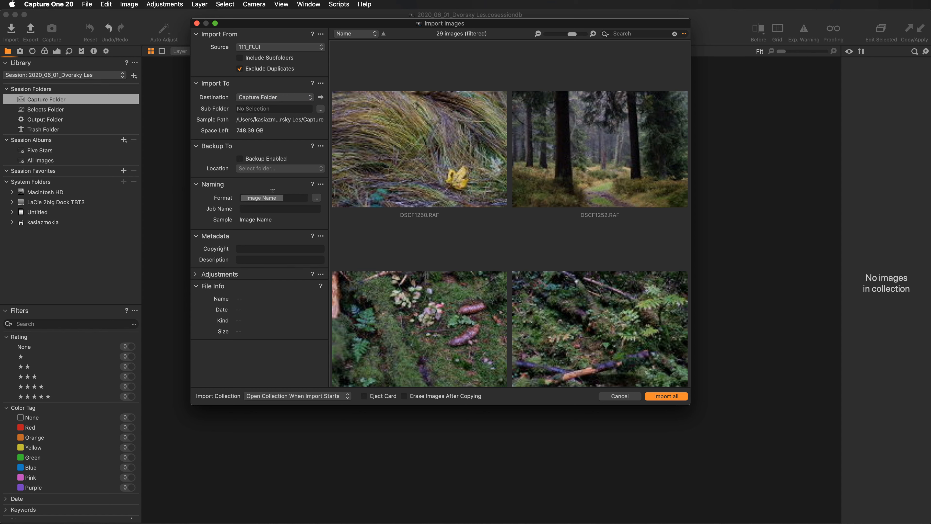
left_click(316, 198)
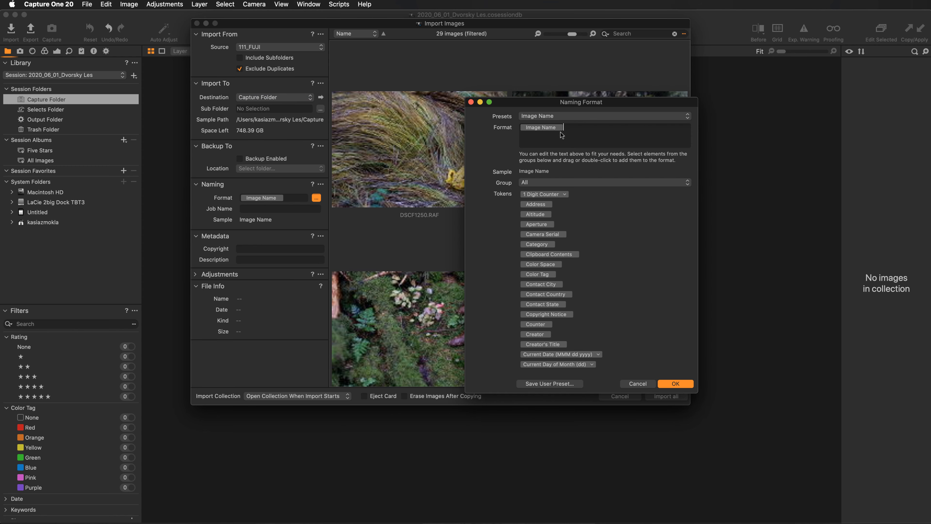
left_click_drag(614, 106, 525, 52)
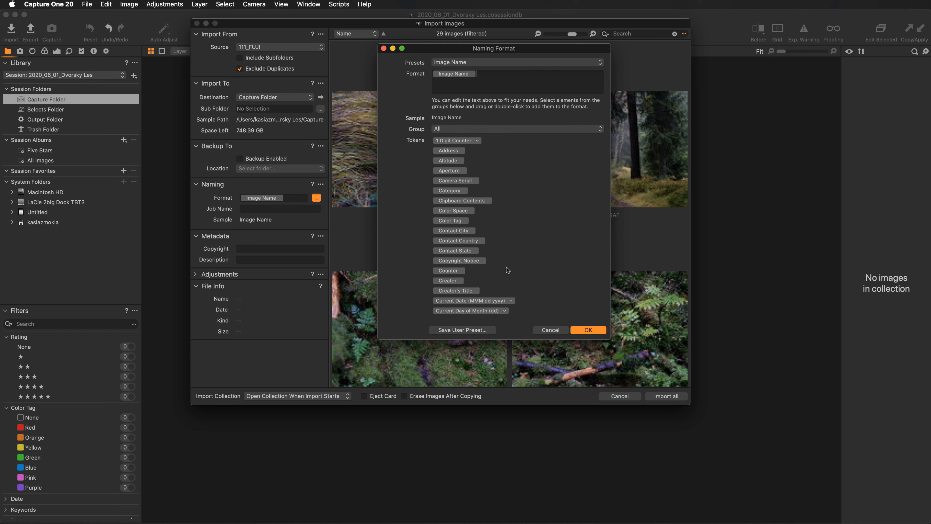
left_click(554, 329)
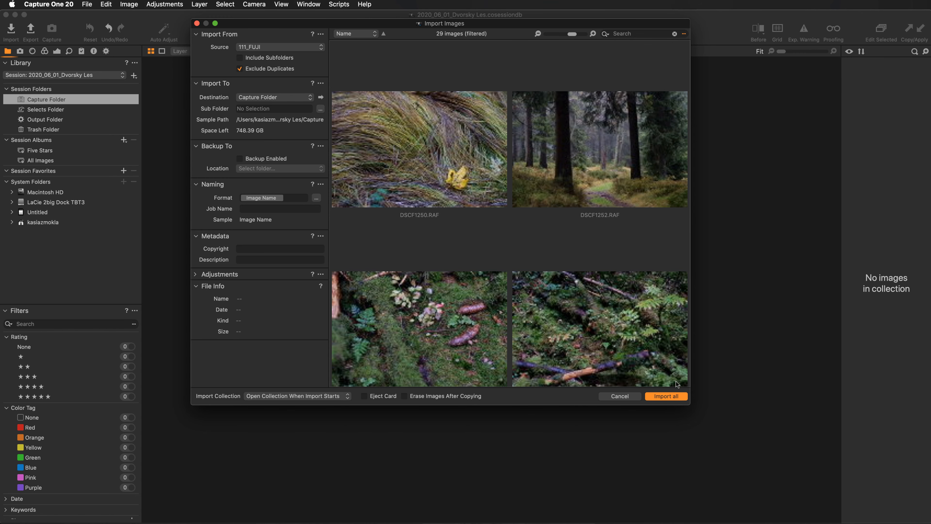
Import all images from the card into the Capture Folder and preview DSCF1256.RAF and DSCF1257.RAF
left_click(673, 397)
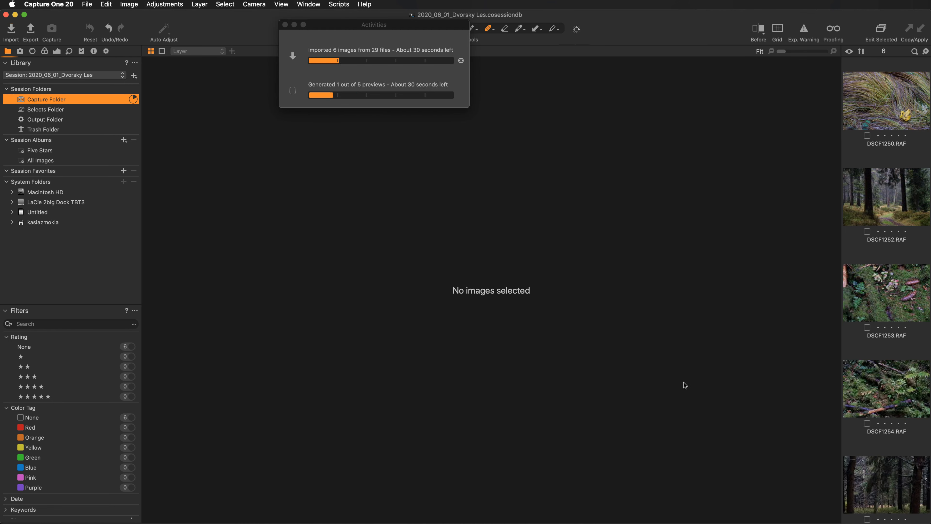
scroll(882, 177, "down", 10)
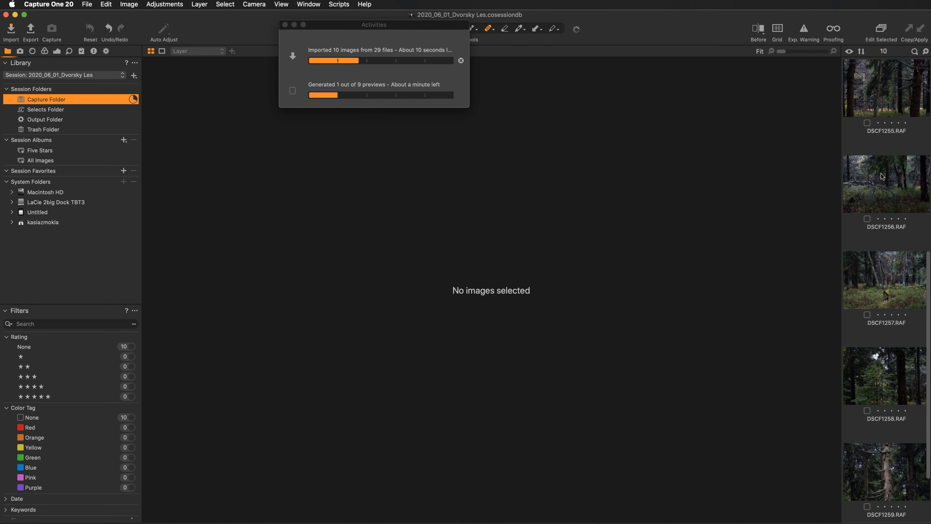
scroll(882, 177, "down", 3)
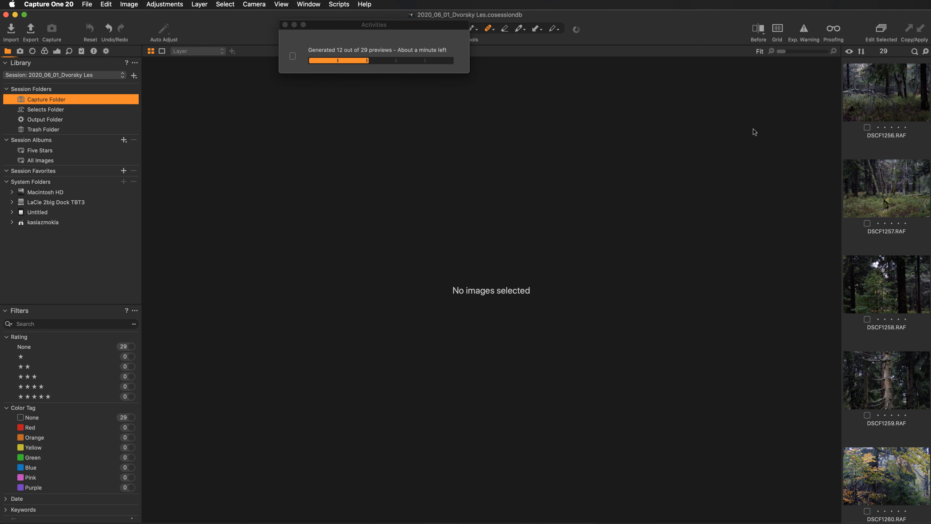
left_click(874, 89)
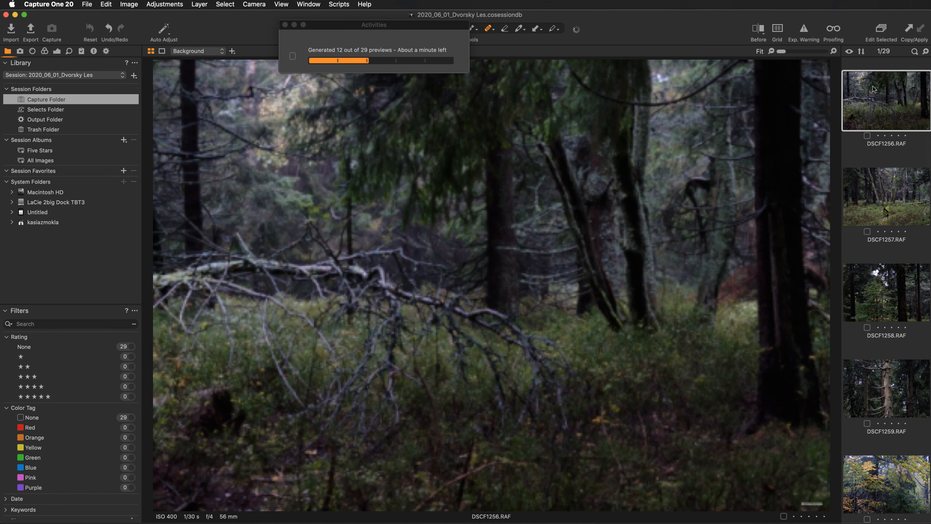
left_click(881, 194)
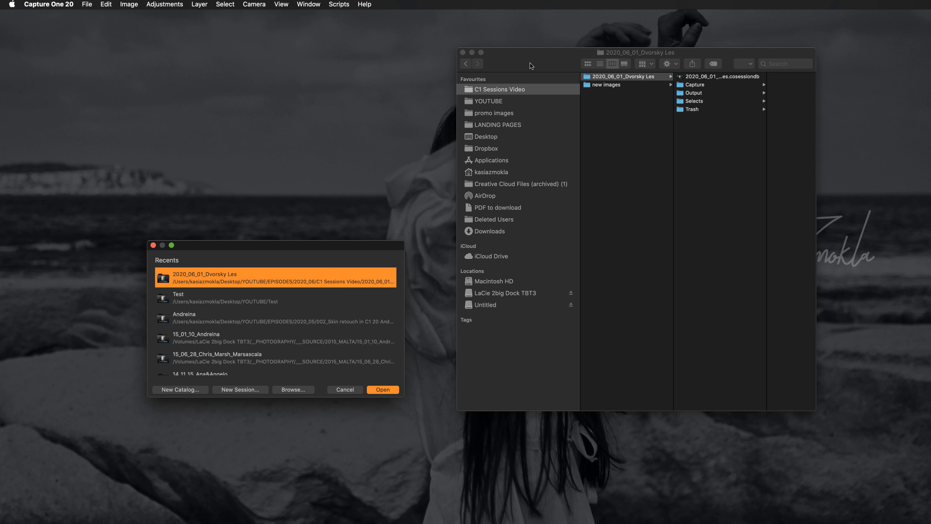
In Finder, examine the contents of the session's Capture folder and of the new images folder
left_click_drag(530, 64, 363, 61)
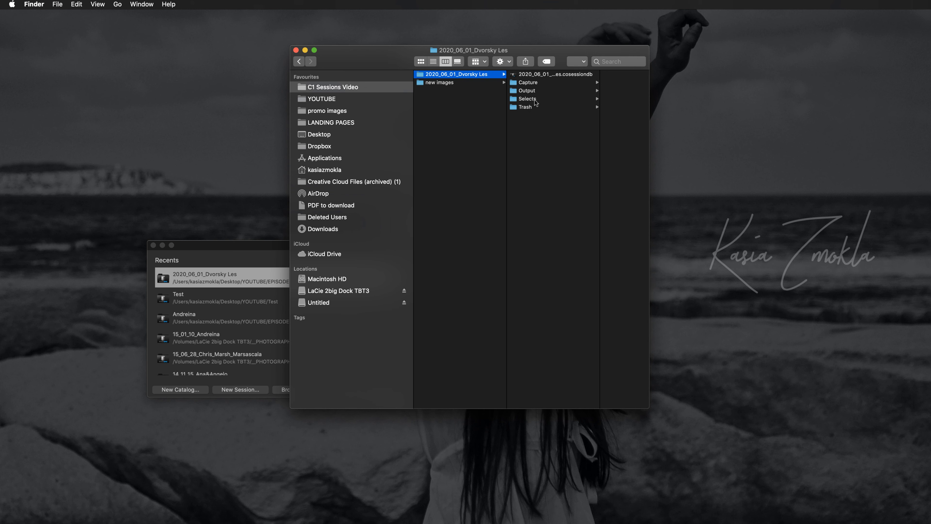
left_click(535, 84)
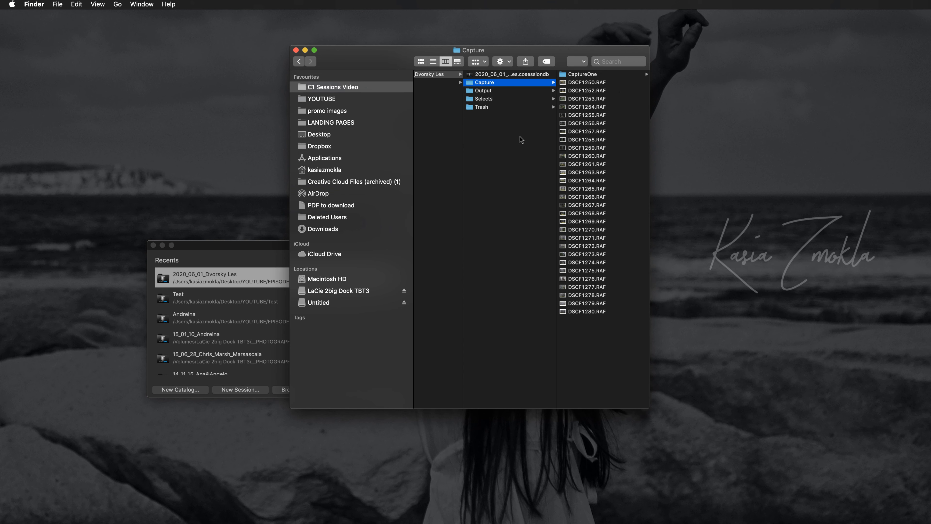
scroll(521, 140, "left", 3)
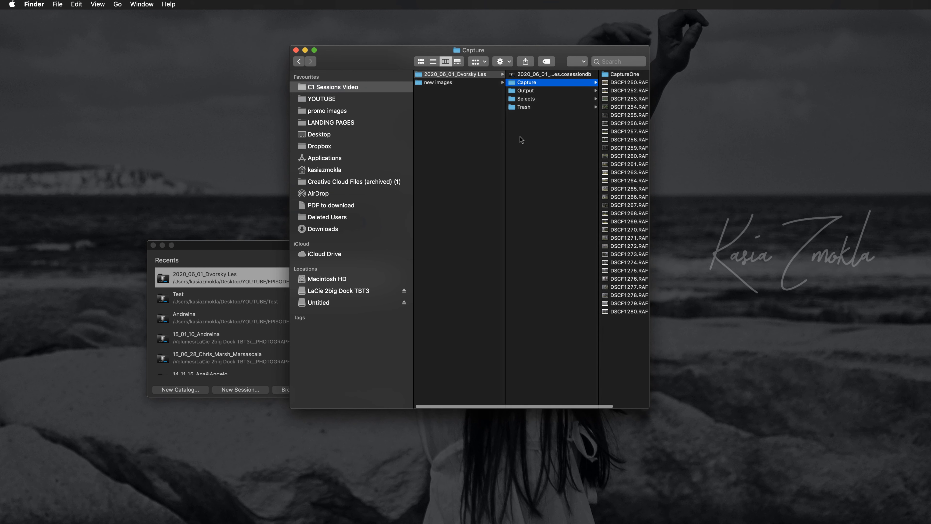
left_click(440, 83)
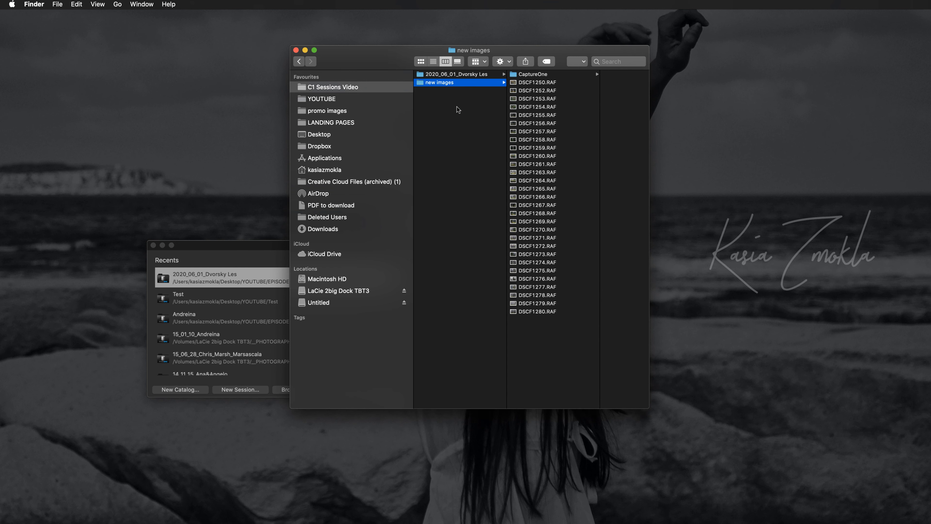
Move the 2020_06_01_Dvorsky Les session folder to the Bin
left_click(460, 75)
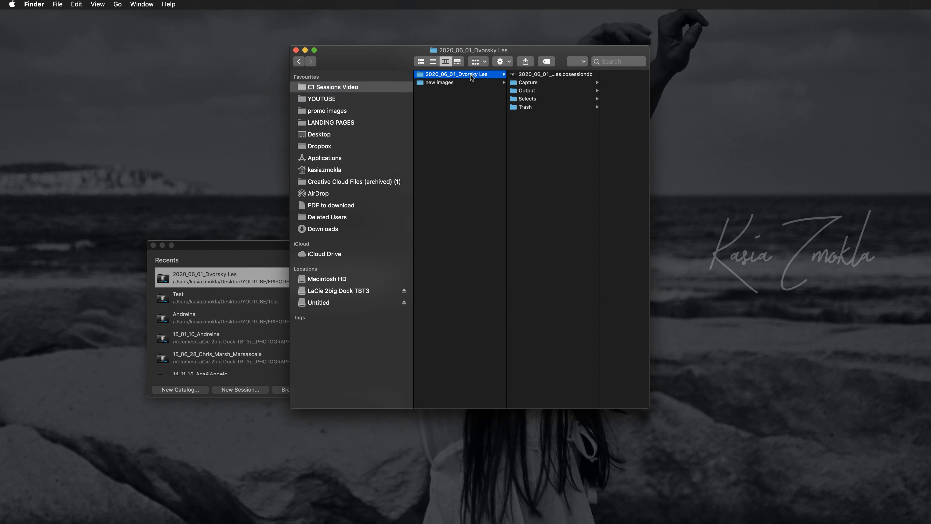
right_click(467, 73)
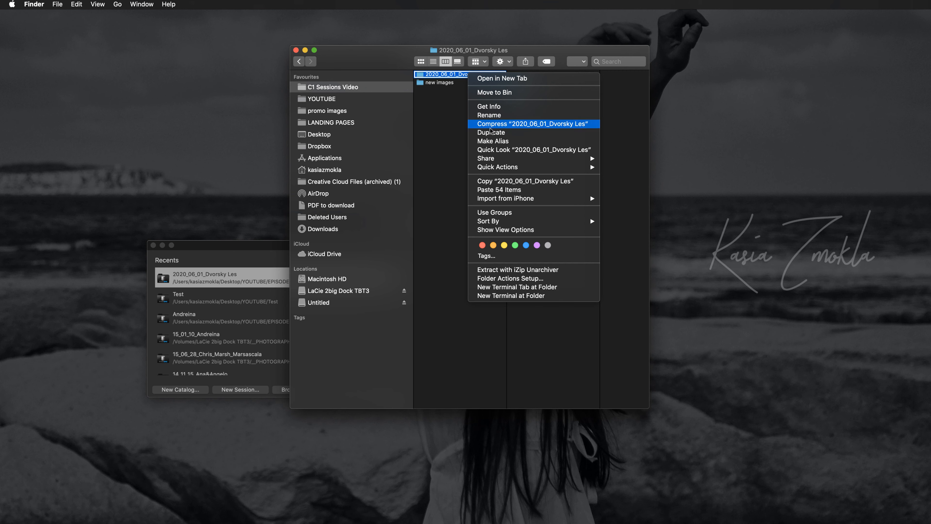
left_click(515, 94)
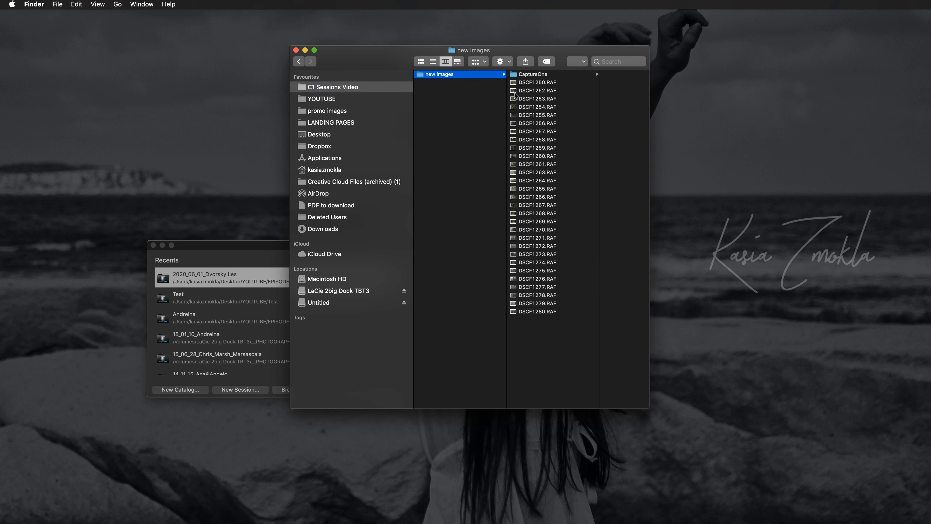
Move the CaptureOne subfolder inside the new images folder to the Bin
left_click_drag(380, 61, 475, 76)
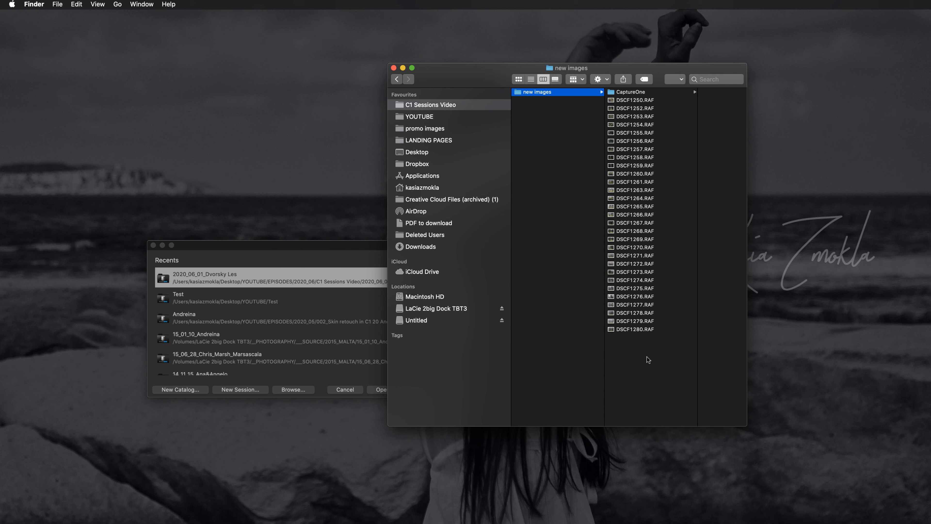
left_click(646, 92)
right_click(594, 92)
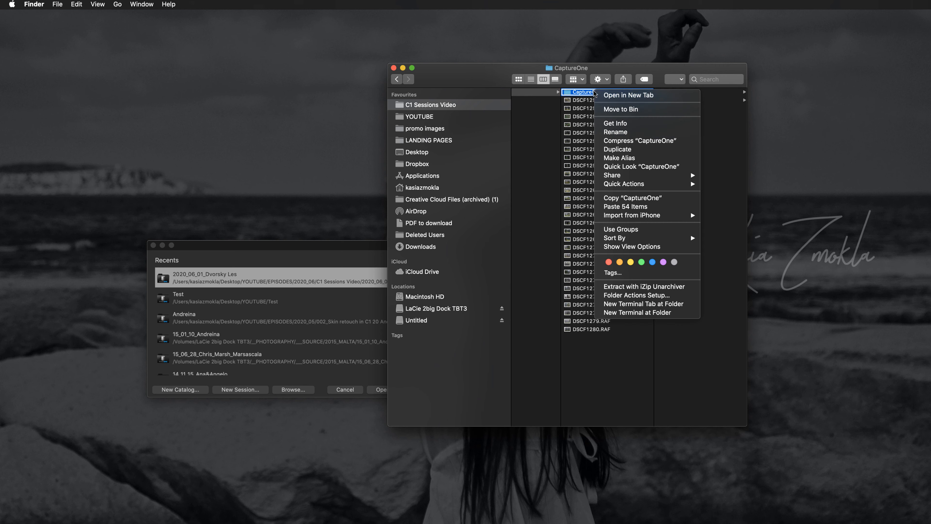
left_click(626, 110)
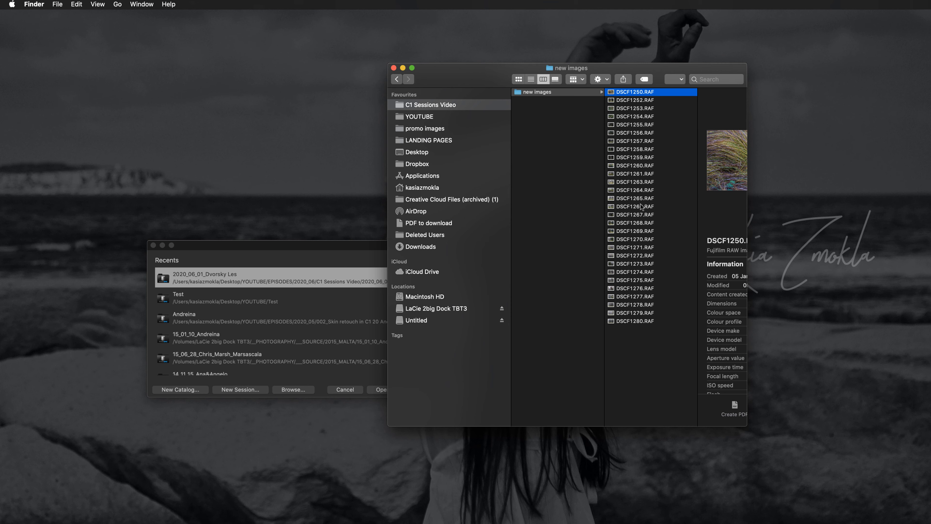
left_click_drag(456, 79, 538, 96)
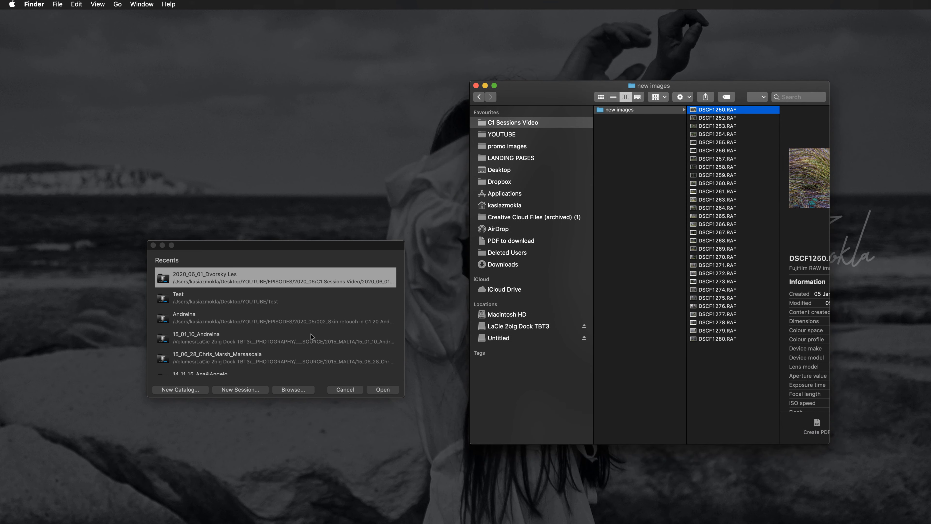
left_click(255, 391)
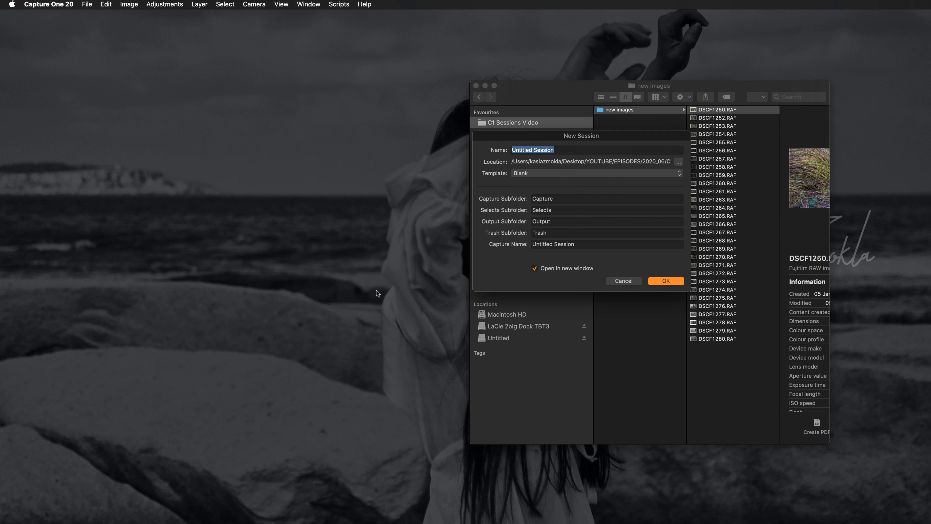
left_click(626, 281)
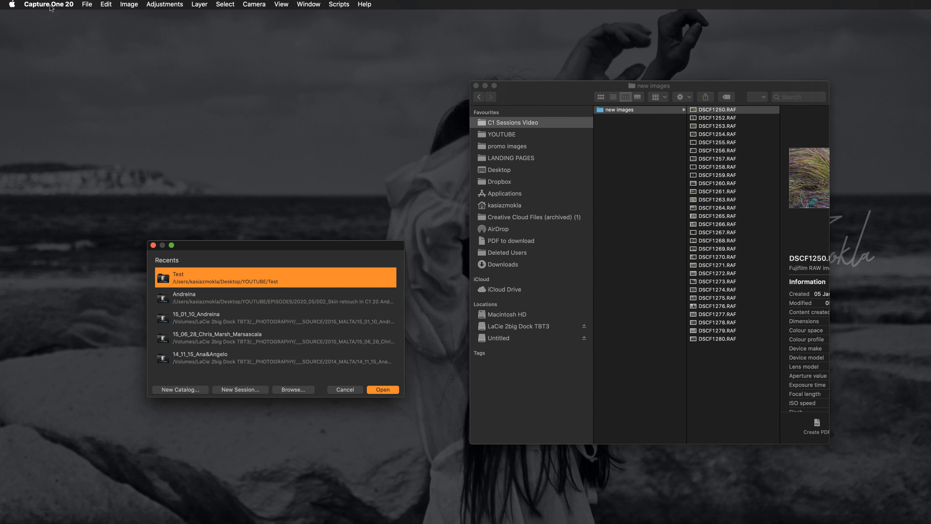
In Capture One, start a new session and name it 2020_06_Test
left_click(87, 4)
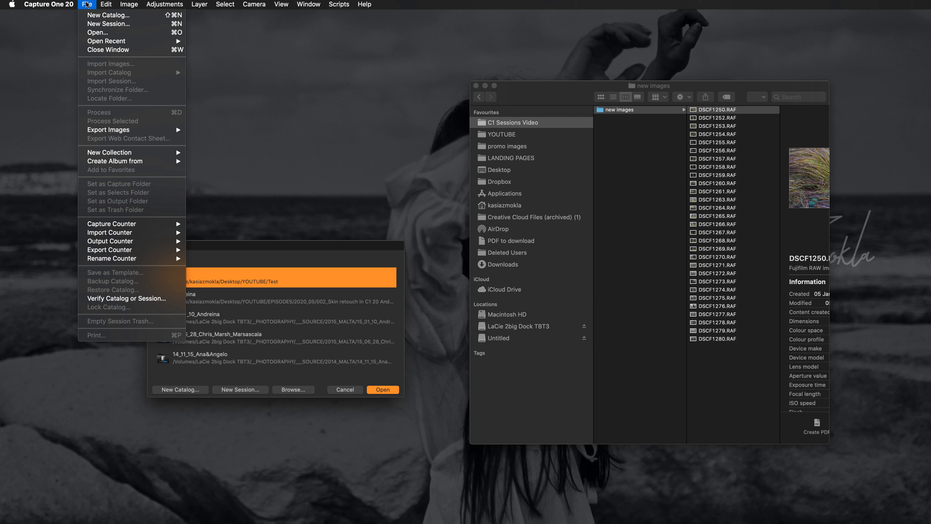
left_click(109, 23)
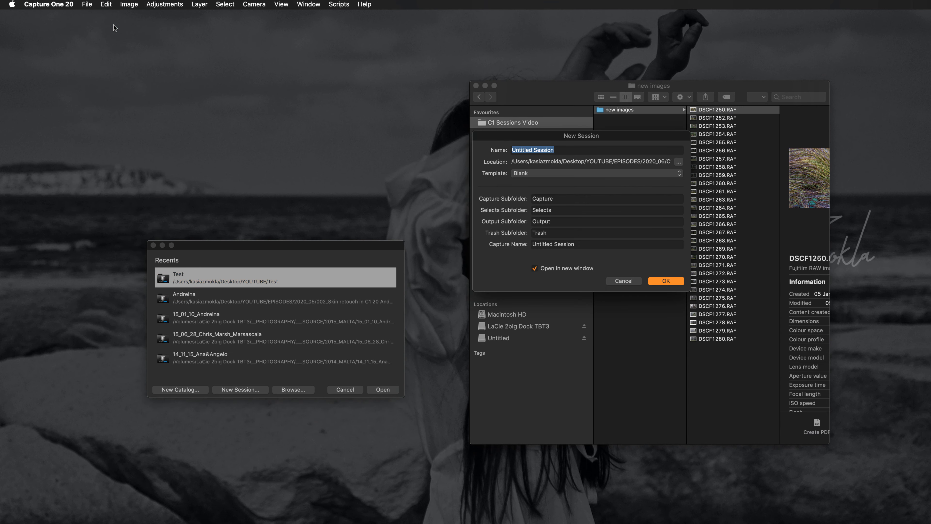
type("2020")
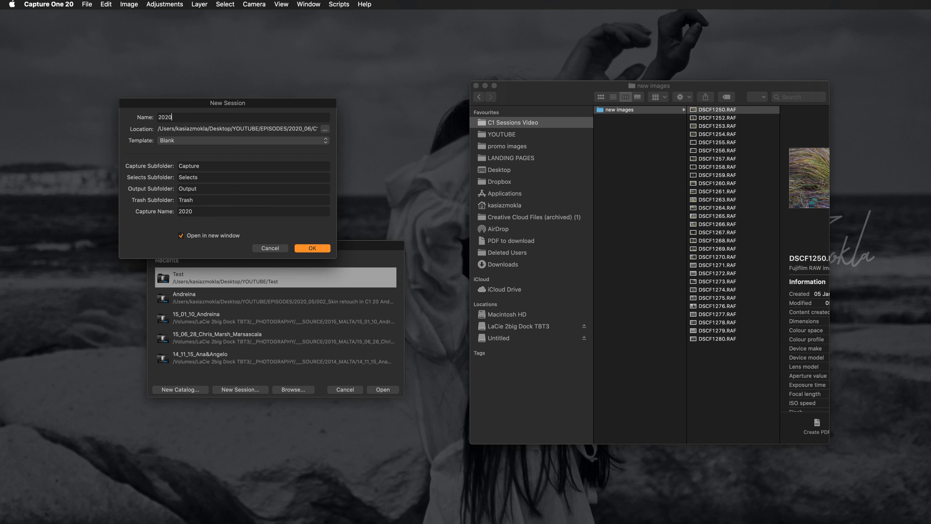
type("_06")
type("_Tet")
type("st")
Set the new session's location to the C1 Sessions Video folder and create the session
left_click(325, 129)
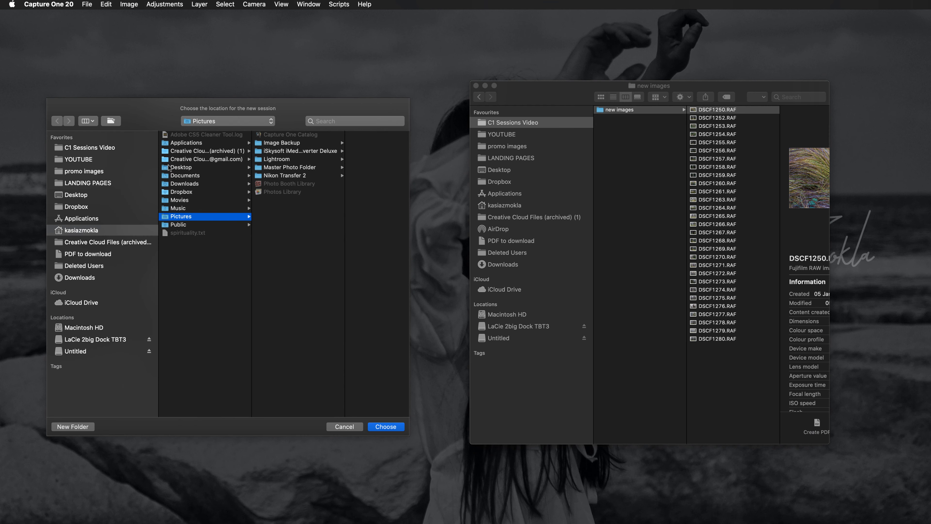
left_click(96, 148)
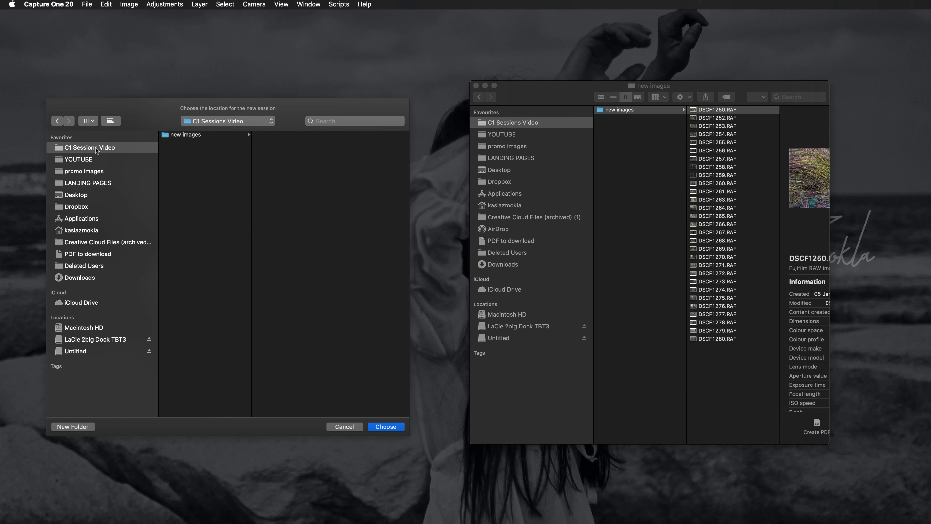
left_click(389, 427)
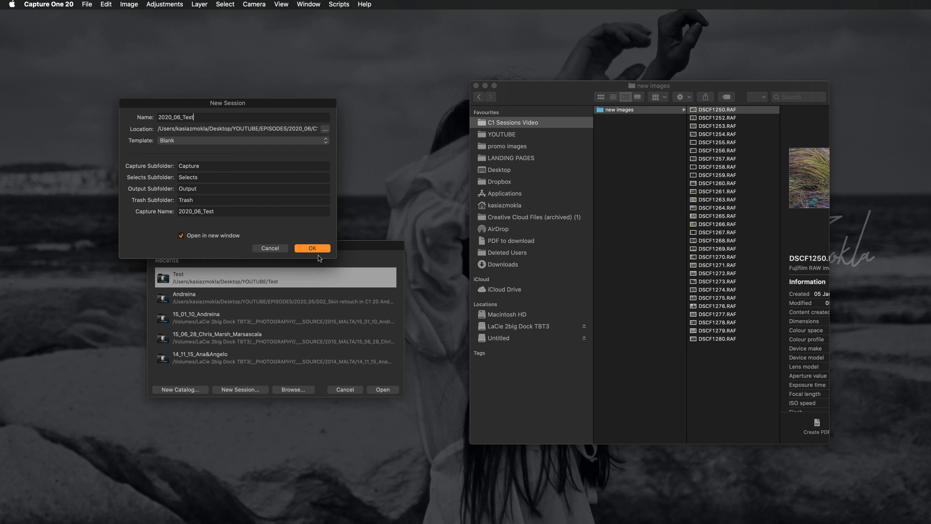
left_click(312, 249)
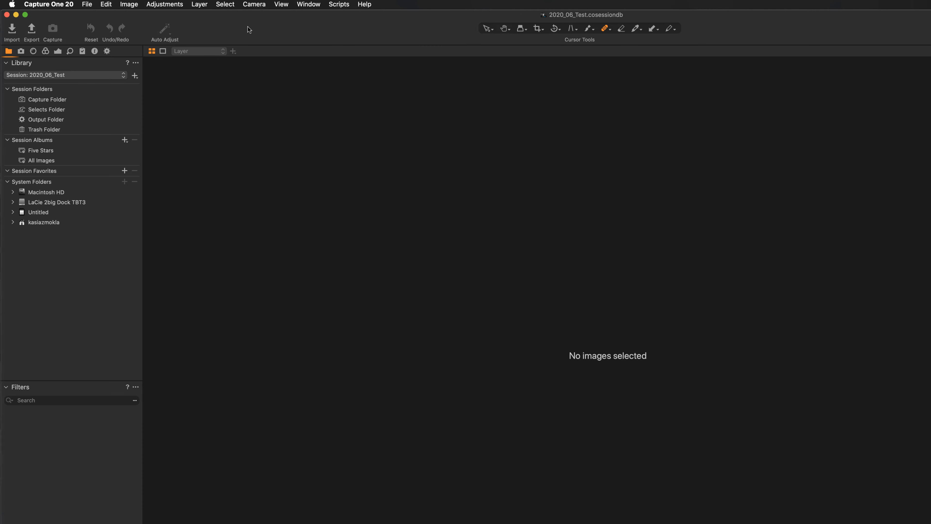
Move the session window aside and examine the 2020_06_Test folder's contents in Finder
left_click_drag(206, 18, 391, 310)
left_click(417, 76)
left_click_drag(417, 76, 399, 73)
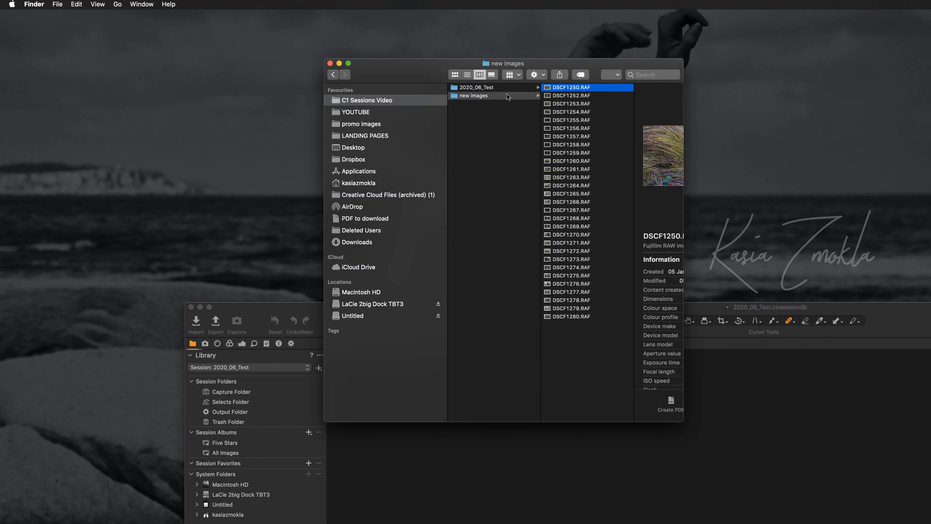
left_click(508, 95)
left_click(486, 87)
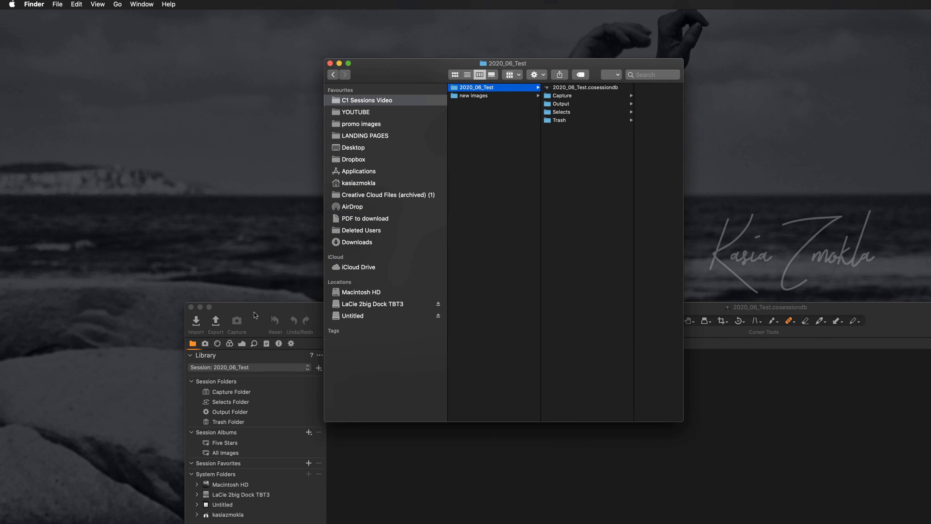
Close the 2020_06_Test session window and place the Finder window beside the Recents window
left_click_drag(254, 312, 596, 213)
left_click_drag(853, 230, 213, 19)
left_click_drag(112, 14, 174, 18)
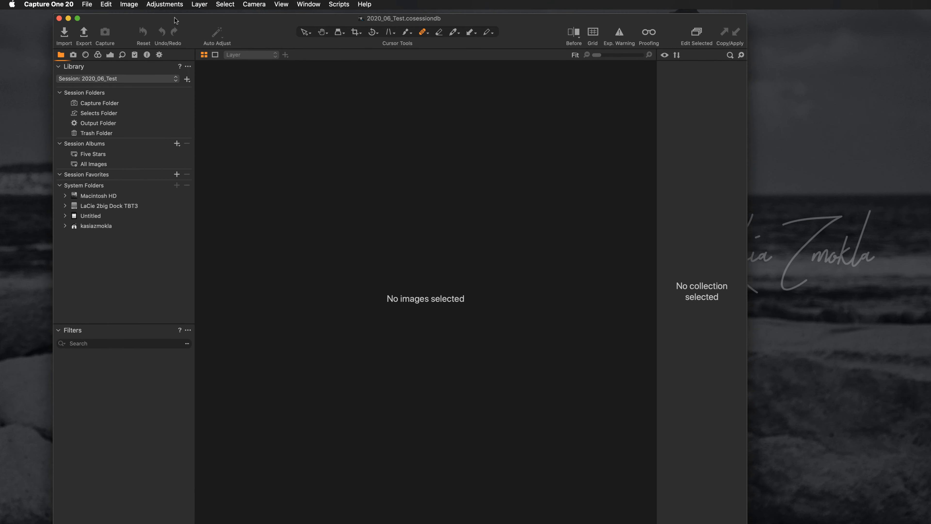
left_click(59, 18)
left_click(390, 71)
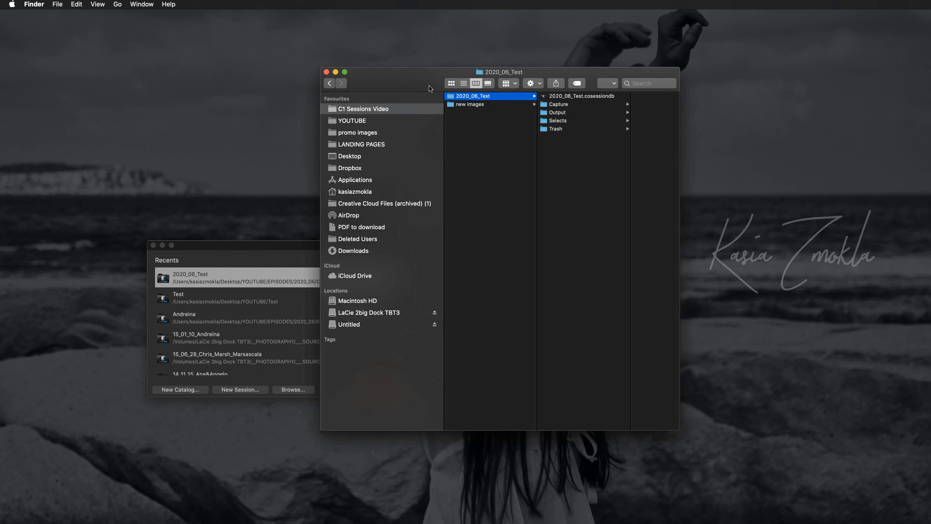
left_click_drag(401, 73, 499, 90)
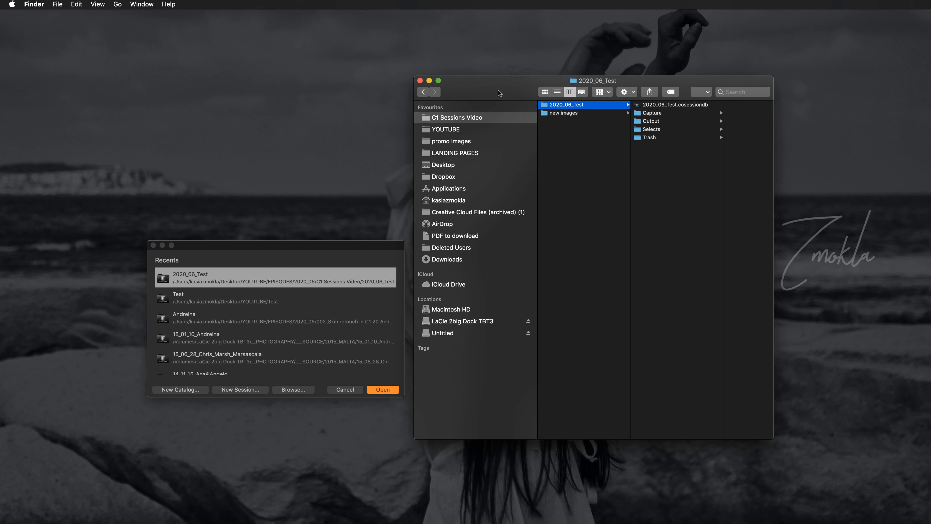
Close the Recents window and open a second Finder window showing C1 Sessions Video beside the first one
left_click(154, 245)
left_click_drag(502, 95, 504, 84)
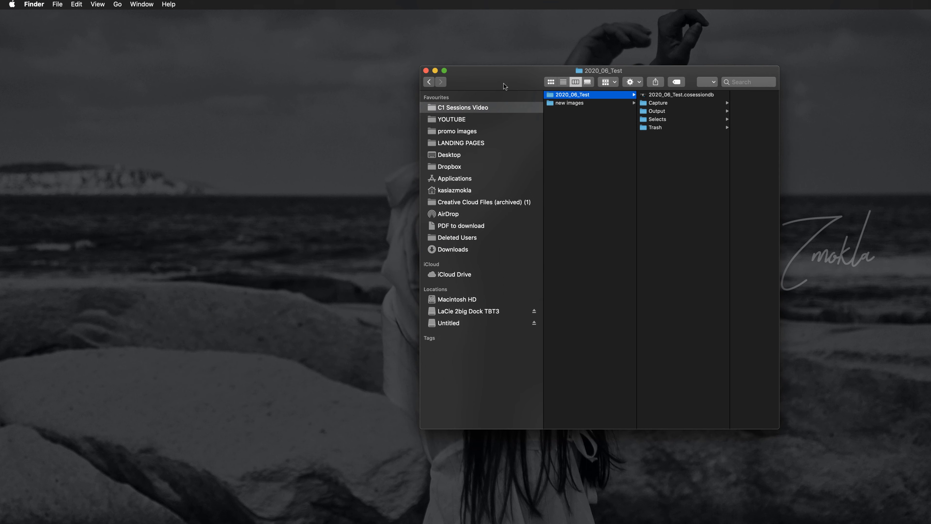
key("super+n")
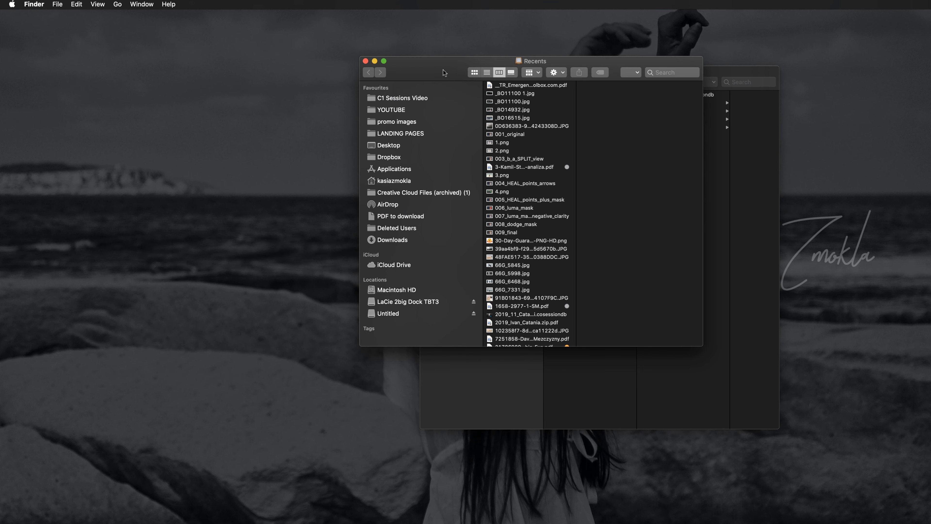
left_click_drag(442, 68, 200, 68)
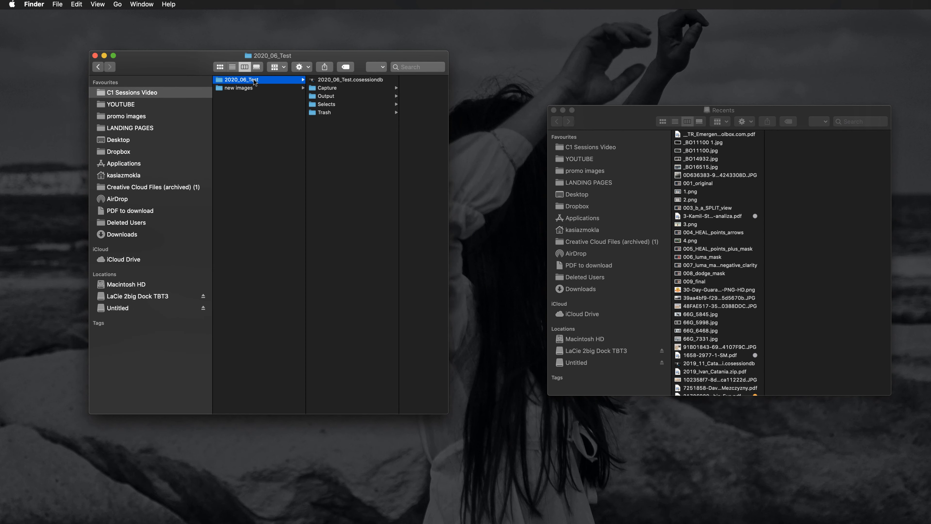
left_click_drag(616, 118, 577, 71)
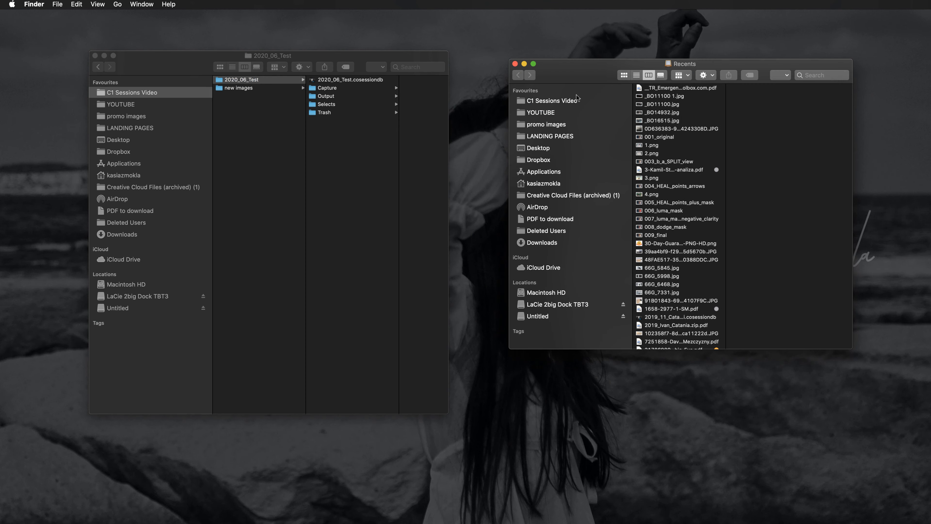
left_click(555, 102)
left_click_drag(582, 77, 591, 94)
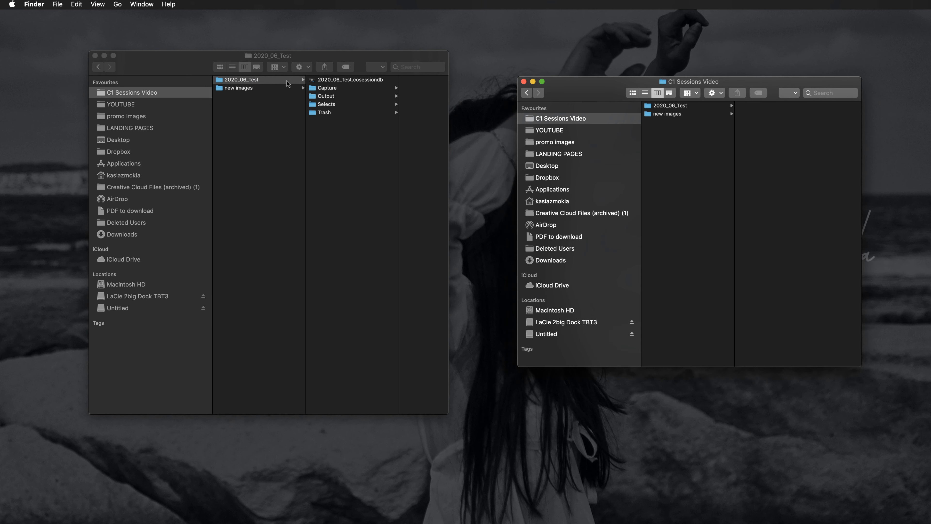
Copy all RAF files from the new images folder into the Capture folder of 2020_06_Test
left_click(329, 90)
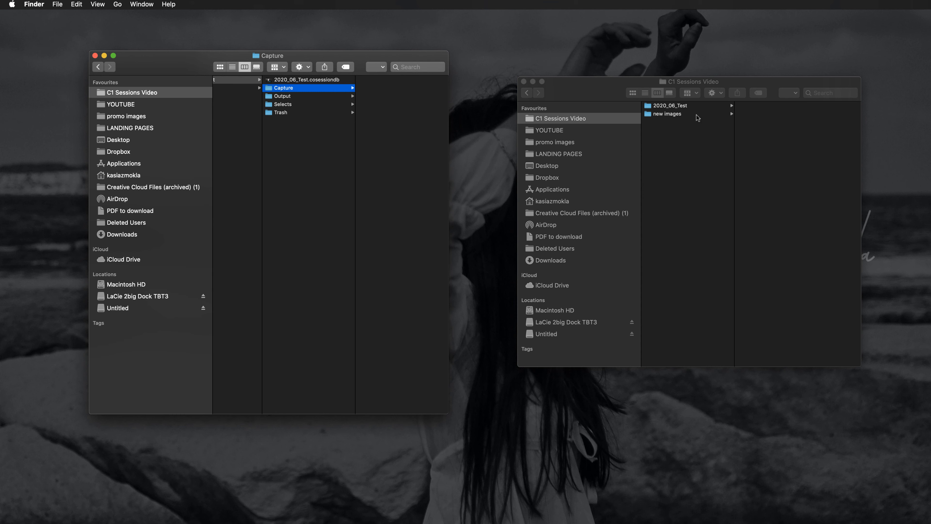
left_click(675, 115)
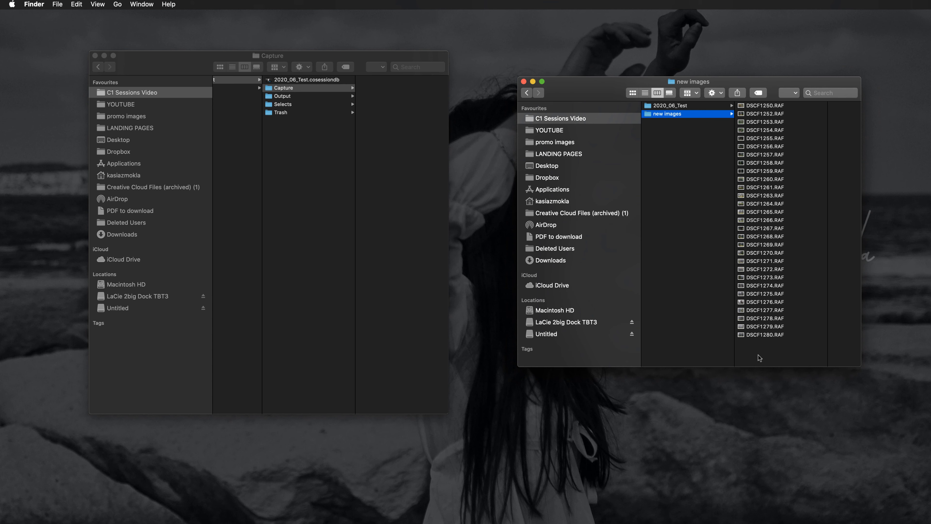
key("super+a")
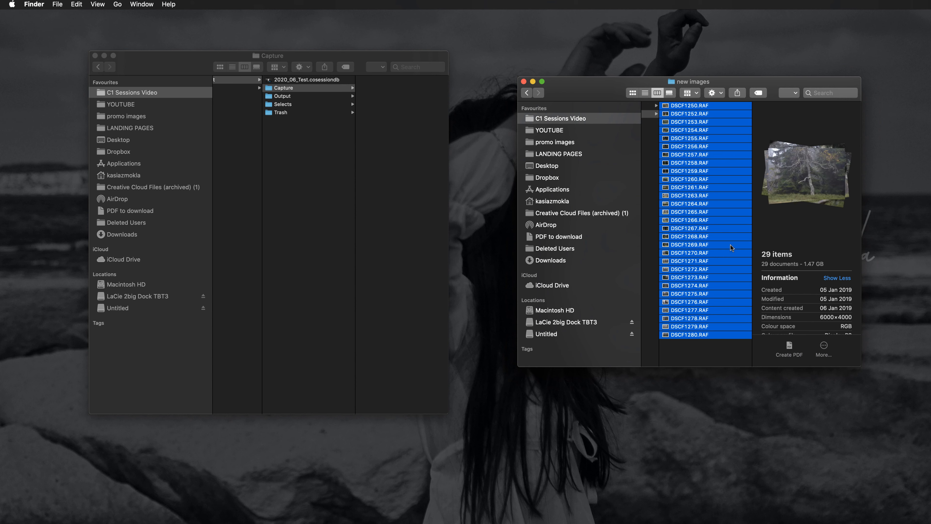
left_click(415, 170)
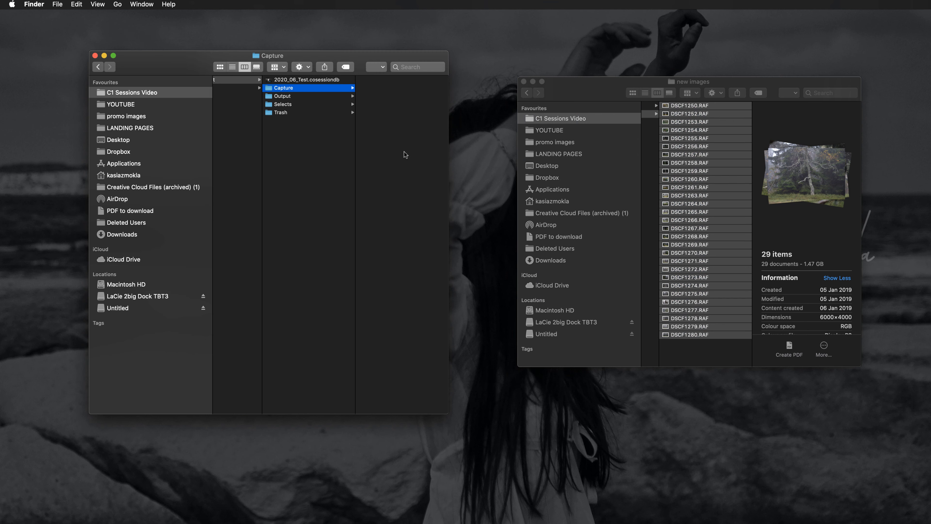
key("super+v")
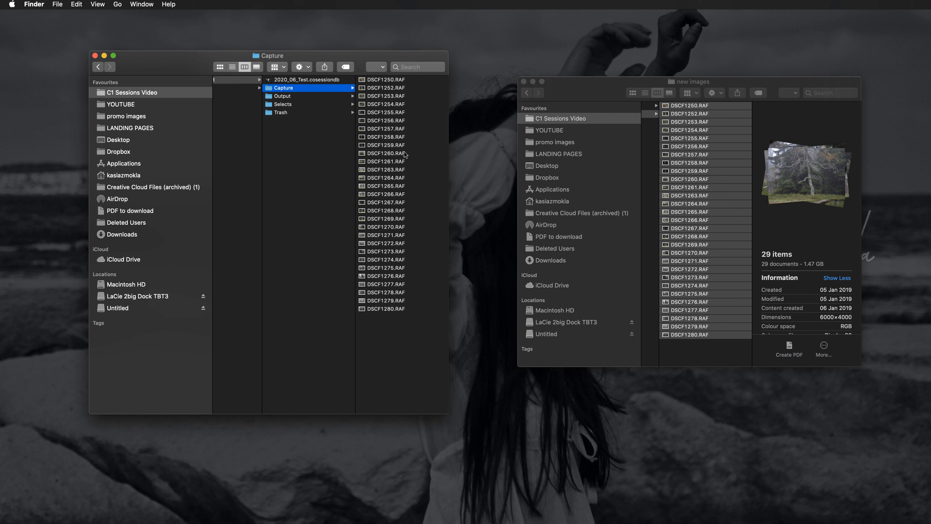
Open 2020_06_Test.cosessiondb in Capture One and show the session's Capture Folder
scroll(385, 166, "left", 3)
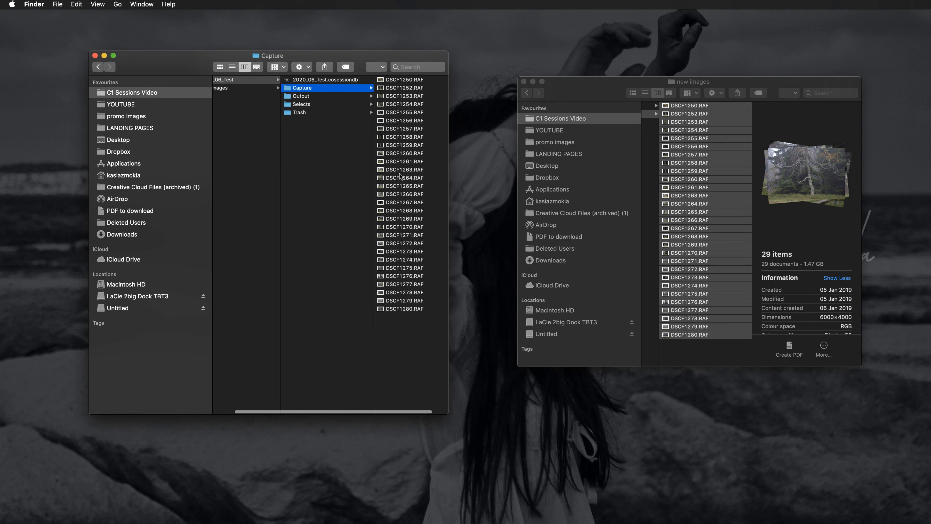
left_click(352, 80)
double_click(289, 79)
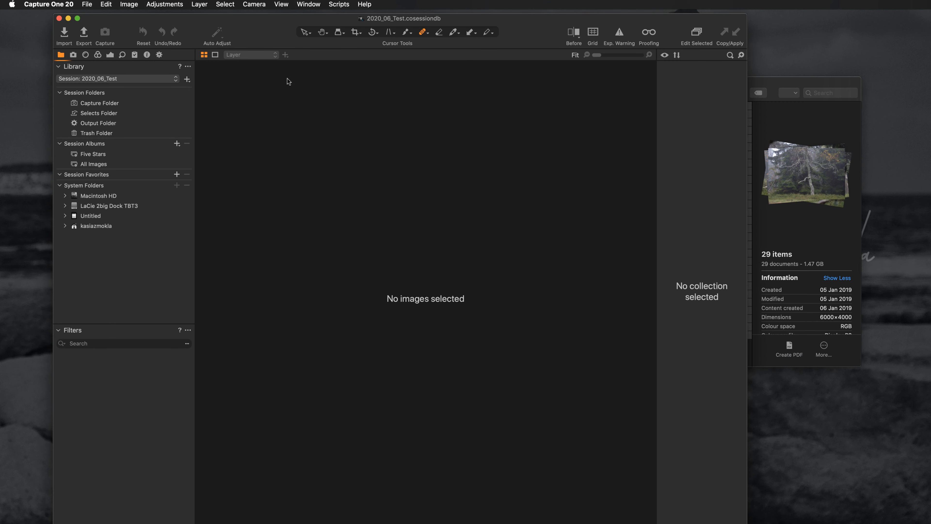
left_click(105, 106)
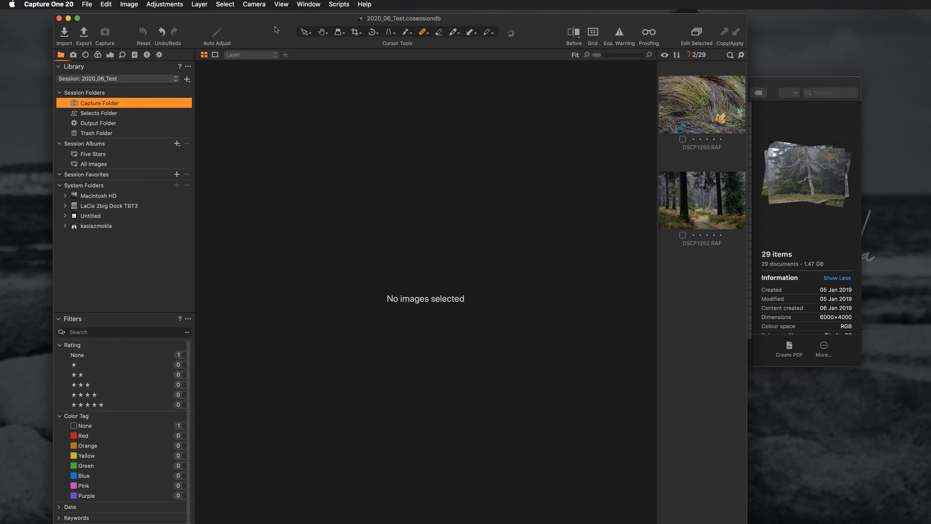
Enlarge the session window across the screen and view the image DSCF1259.RAF
left_click_drag(276, 25, 221, 20)
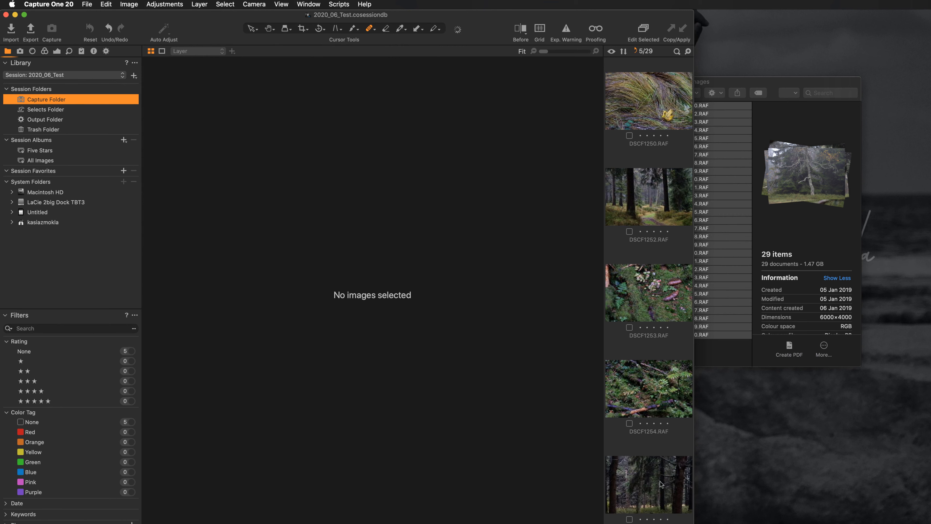
left_click_drag(692, 523, 926, 521)
scroll(854, 378, "down", 10)
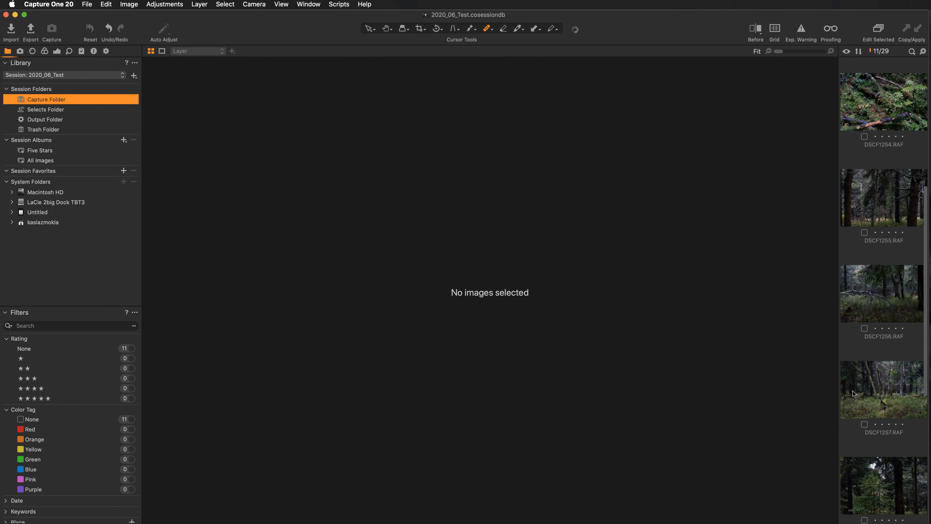
left_click(856, 364)
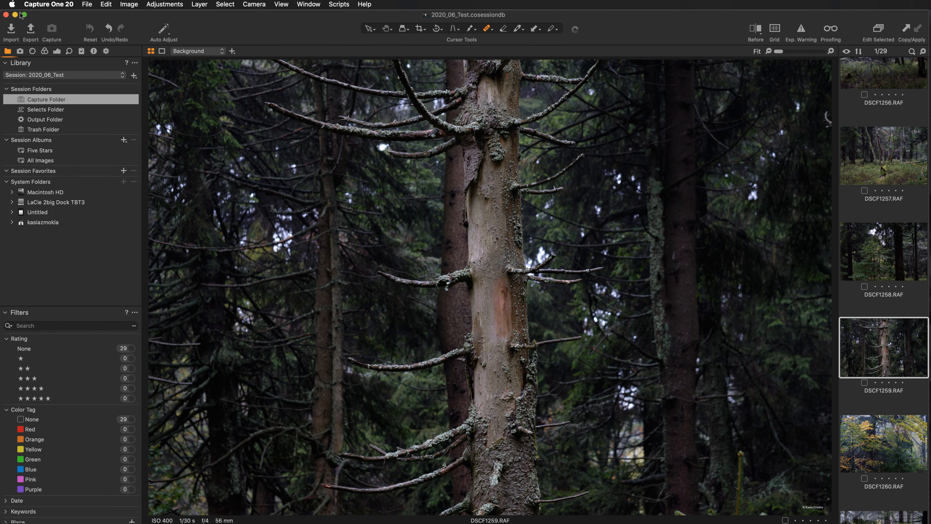
Close the 2020_06_Test session window and move the new images Finder window aside, bringing the other Finder window forward
left_click(6, 14)
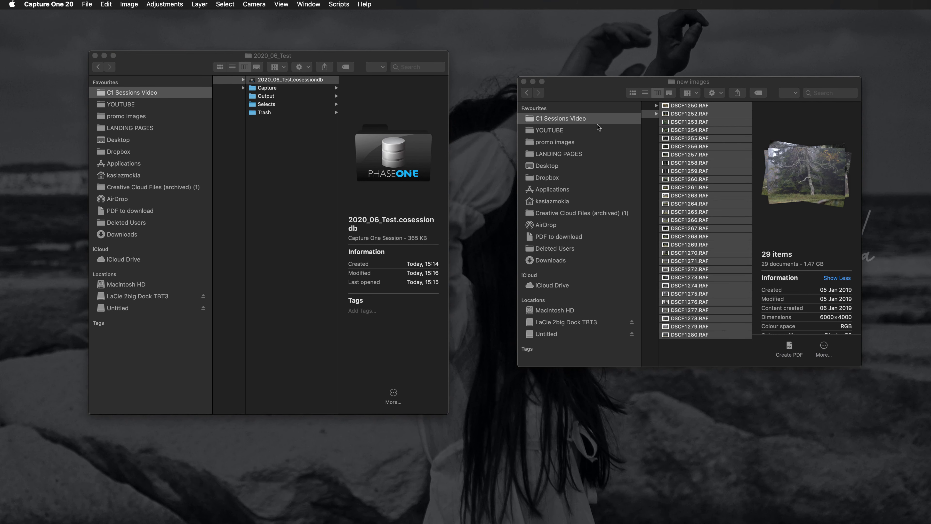
left_click_drag(580, 93, 619, 94)
left_click(296, 166)
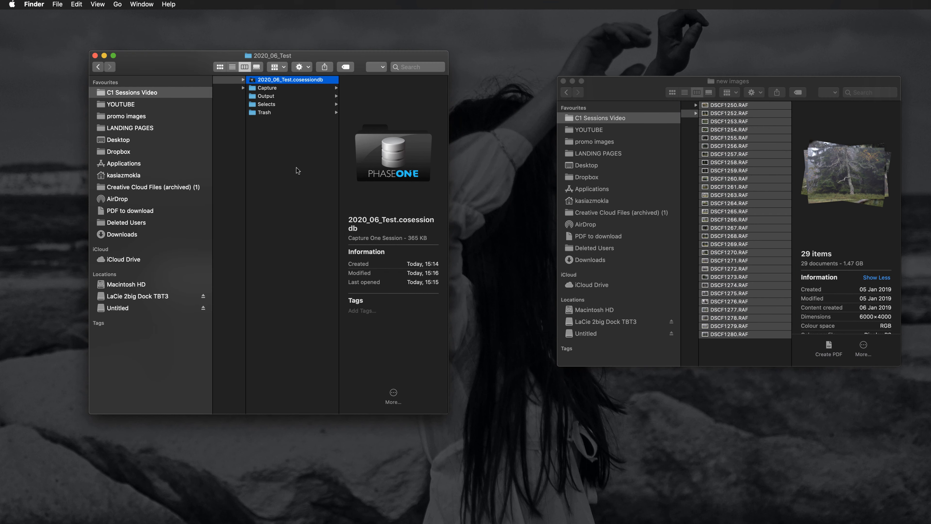
Widen the front Finder window and delete the 2020_06_Test folder from C1 Sessions Video
scroll(296, 167, "left", 3)
left_click_drag(448, 413, 701, 427)
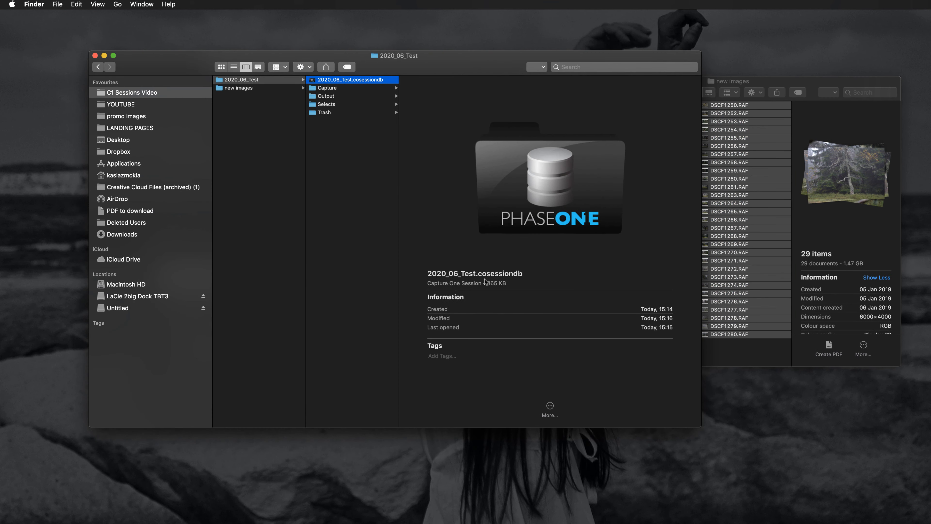
right_click(255, 81)
left_click(271, 98)
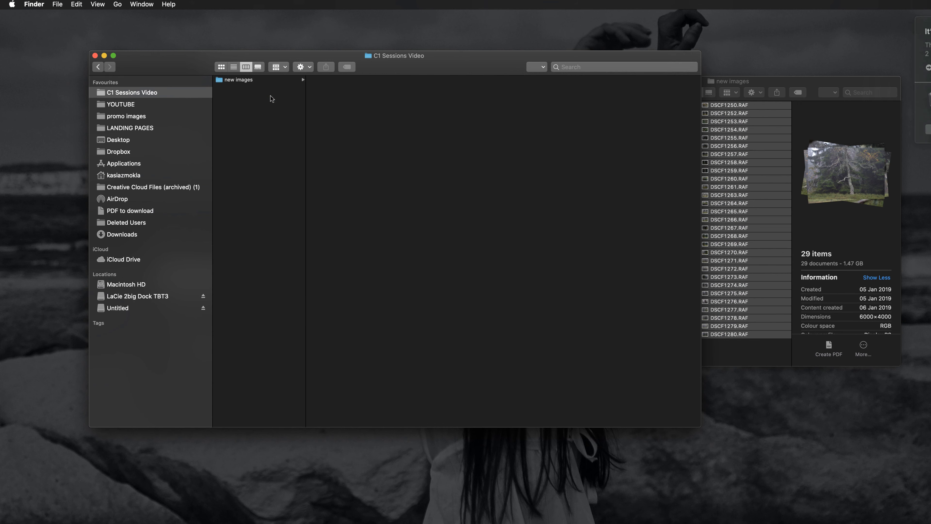
Show the new images folder's contents, then close the second Finder window and reposition the remaining one
left_click(255, 81)
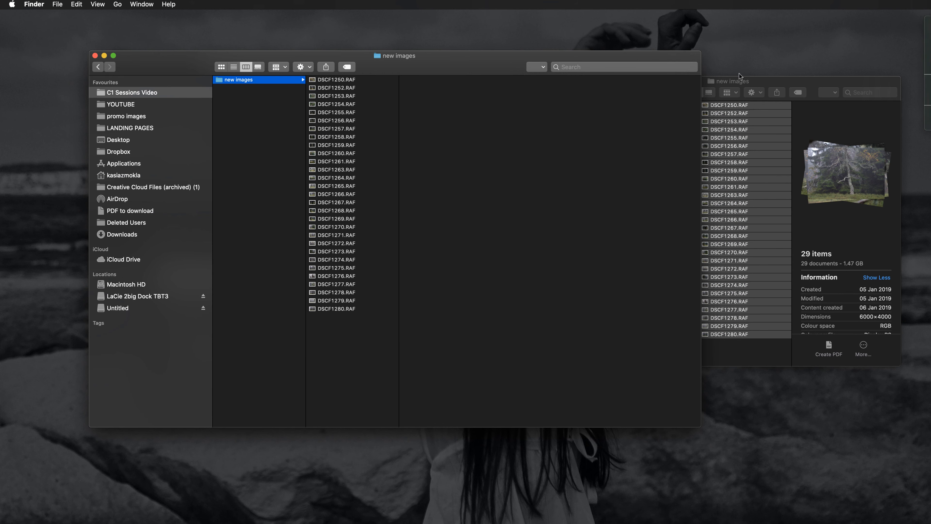
left_click_drag(794, 83, 836, 60)
left_click(606, 58)
left_click_drag(461, 66, 595, 53)
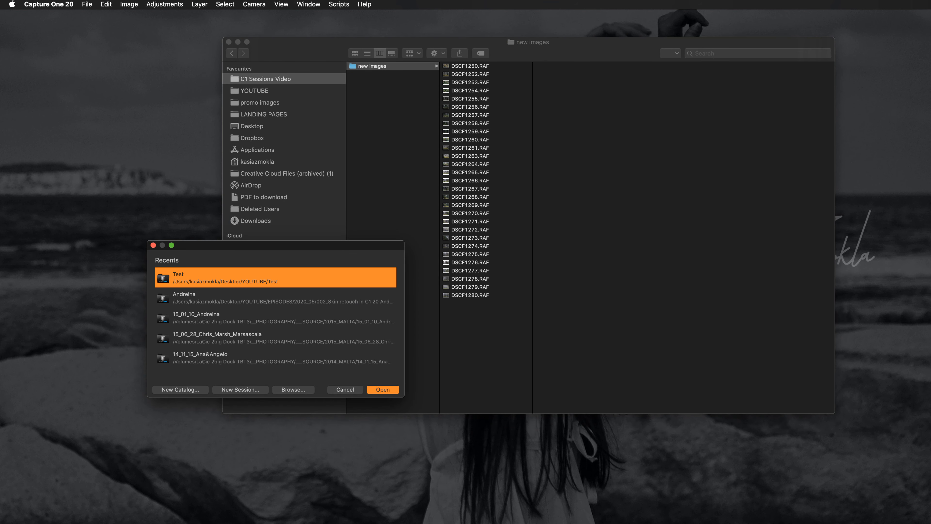
Switch to Capture One, start a new session named Browse, and move its dialog clear of the file list
left_click_drag(342, 248, 245, 137)
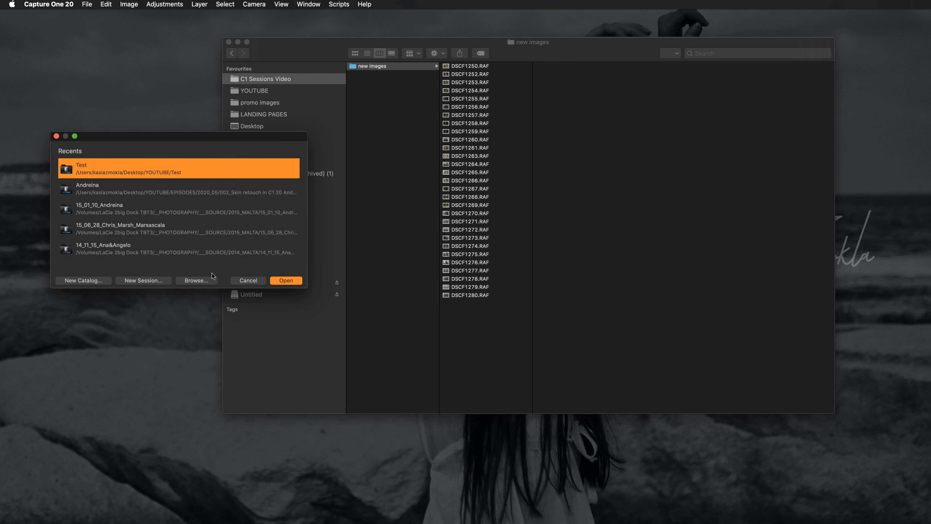
left_click(154, 281)
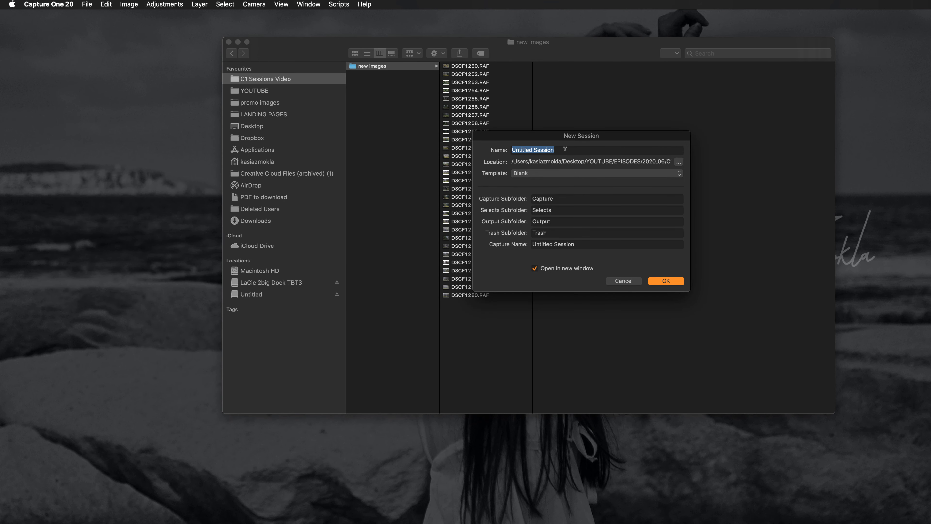
type("Br")
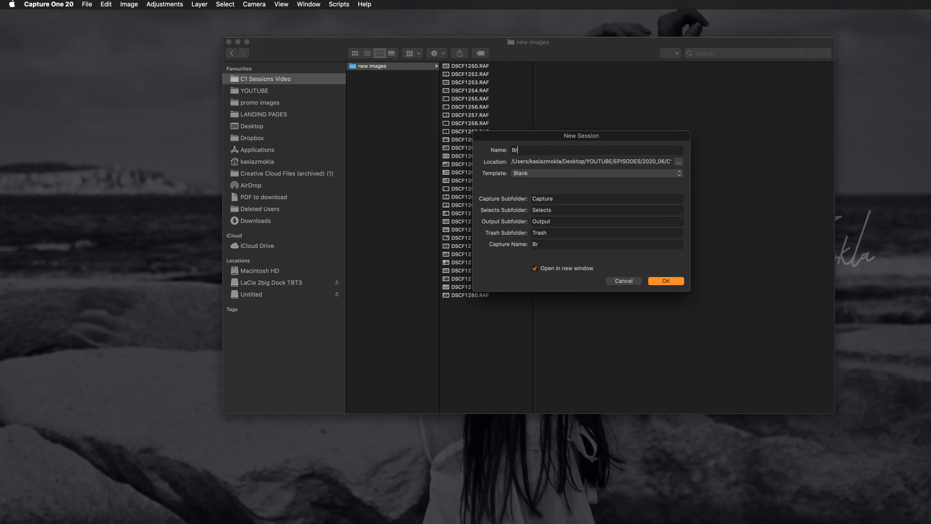
type("owse")
left_click_drag(543, 141, 227, 154)
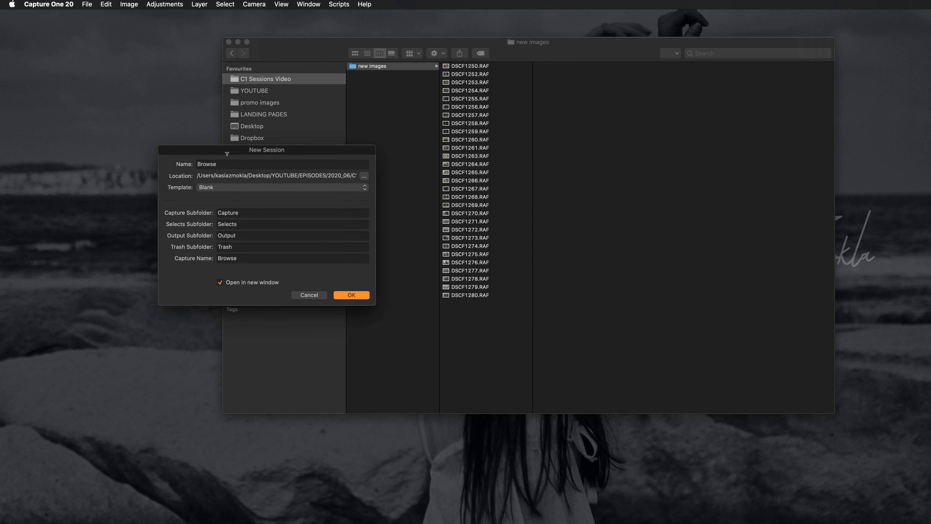
Set the Browse session's location to the C1 Sessions Video folder and create the session
left_click(364, 176)
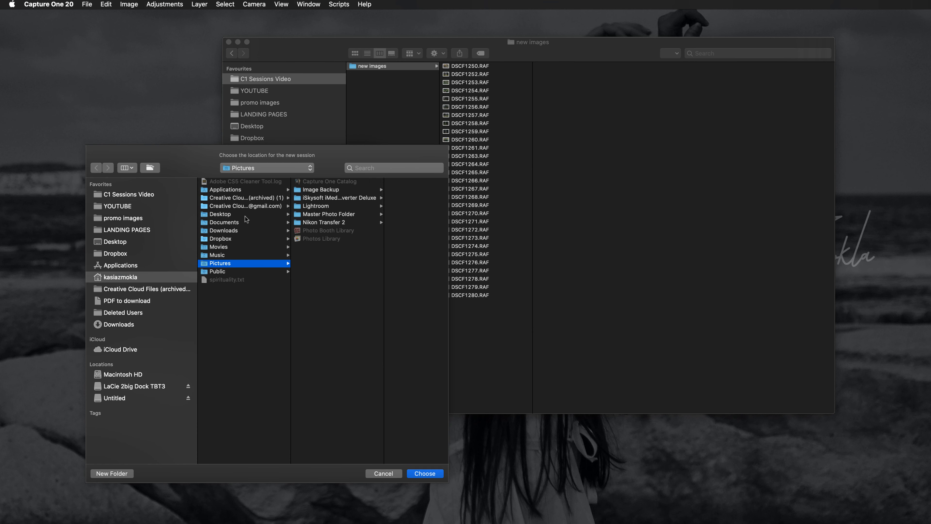
left_click(147, 196)
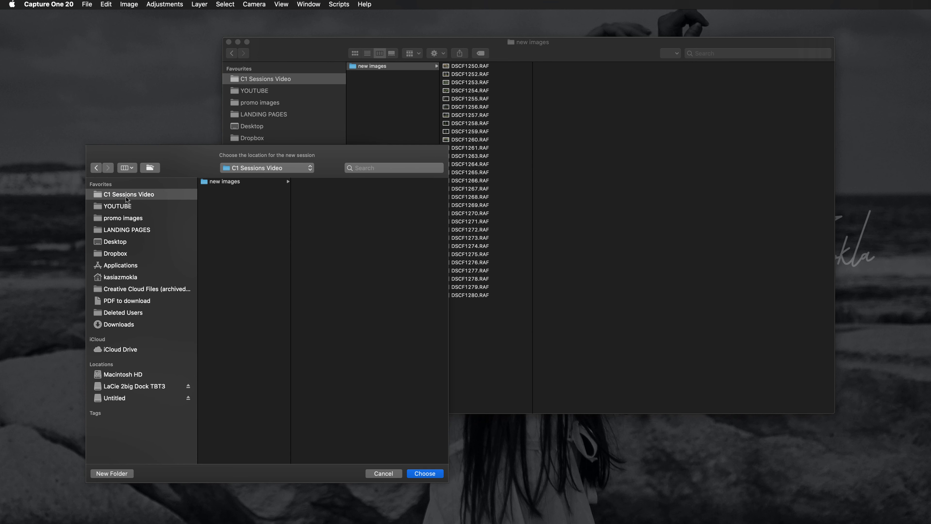
left_click(430, 473)
left_click(356, 295)
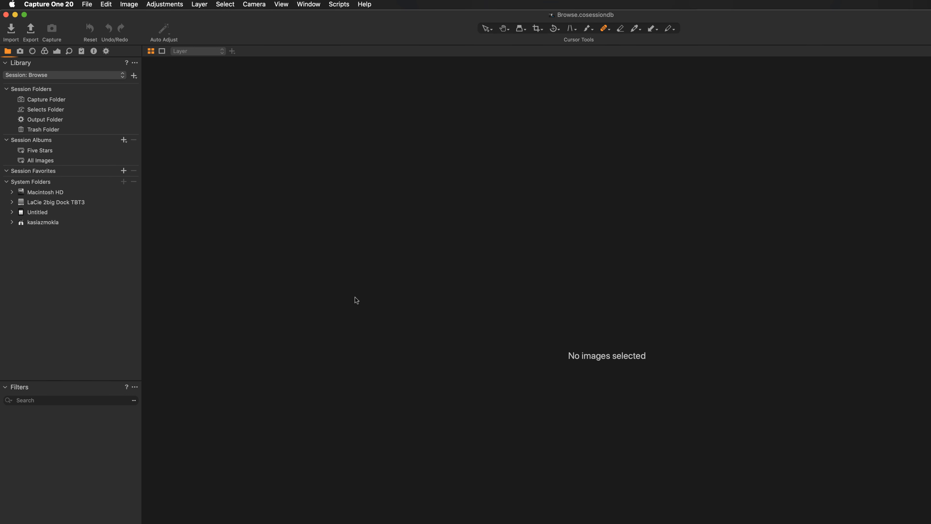
Shrink and reposition the Browse session window, and bring the Finder window in front of it
double_click(259, 29)
left_click_drag(128, 68, 496, 382)
left_click_drag(712, 397, 258, 153)
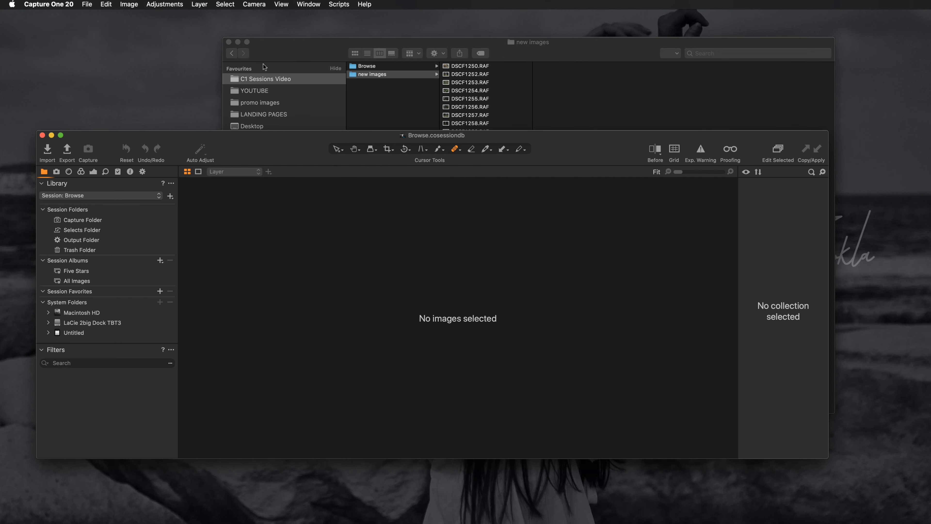
left_click(283, 54)
left_click_drag(283, 54, 221, 41)
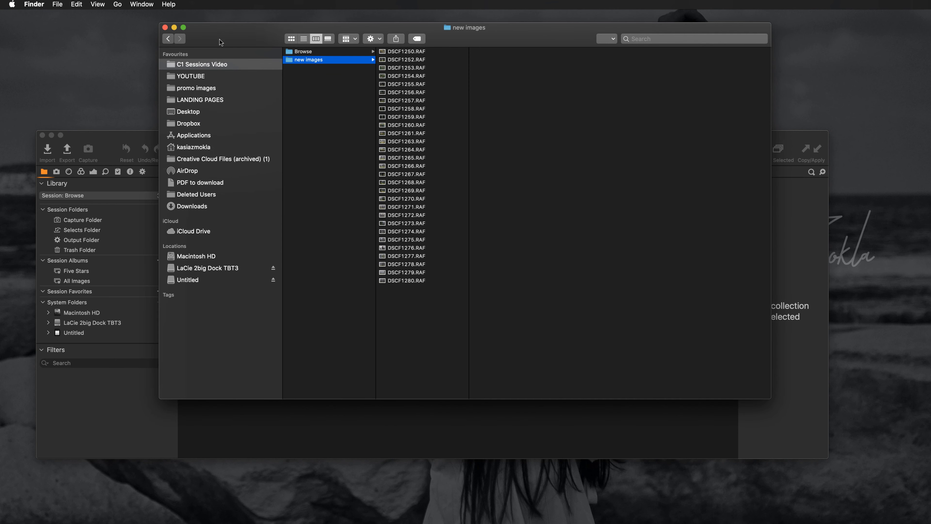
Examine the Browse folder's Capture, Output, Selects and Trash subfolders in Finder
left_click(307, 54)
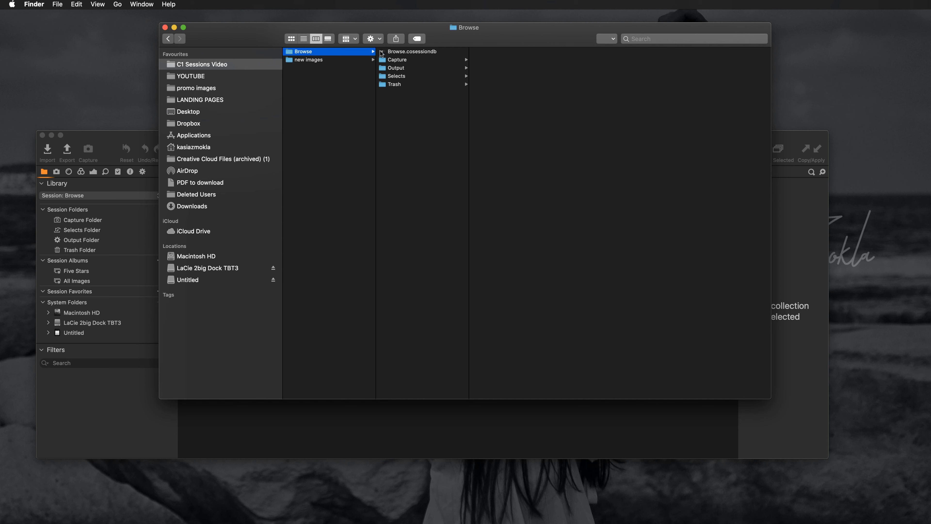
left_click(401, 62)
left_click(401, 69)
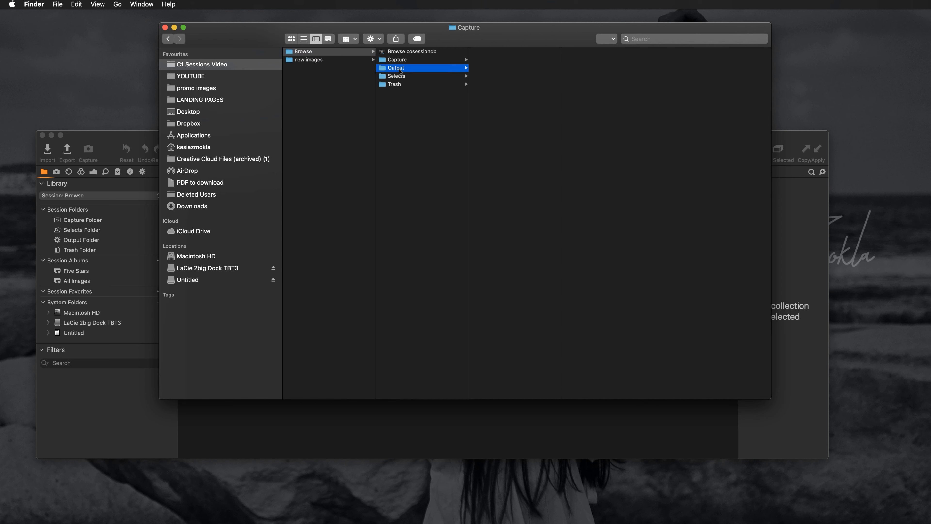
left_click(402, 78)
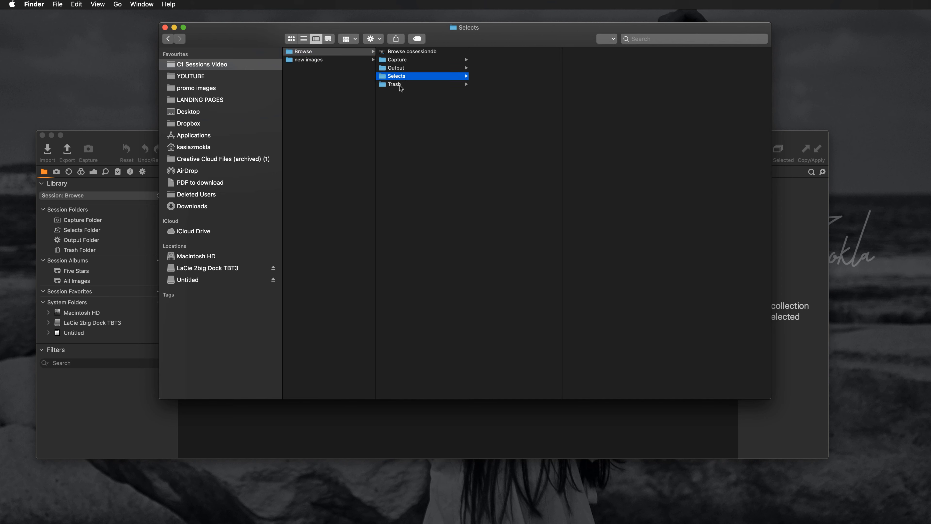
left_click(400, 85)
left_click(404, 61)
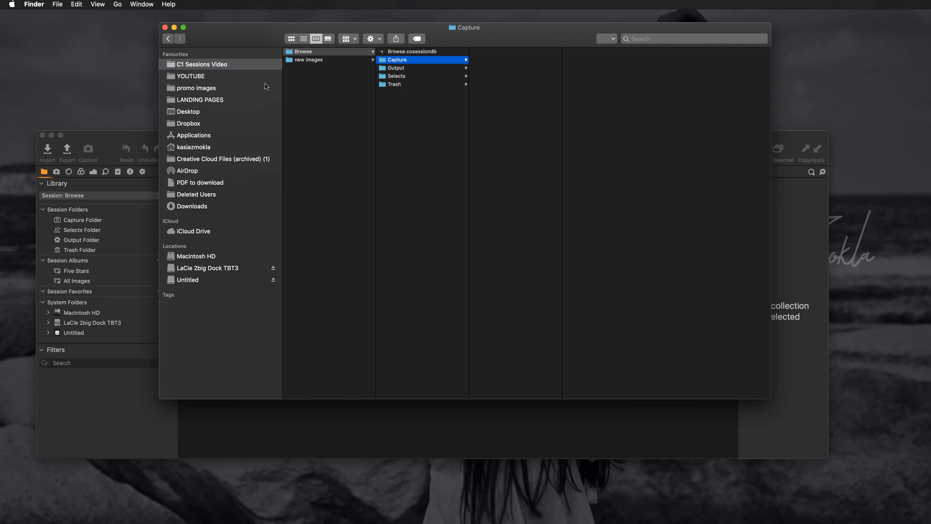
Bring the Capture One Browse session window to the front and enlarge it to nearly fill the screen
left_click(113, 135)
left_click_drag(105, 144, 74, 23)
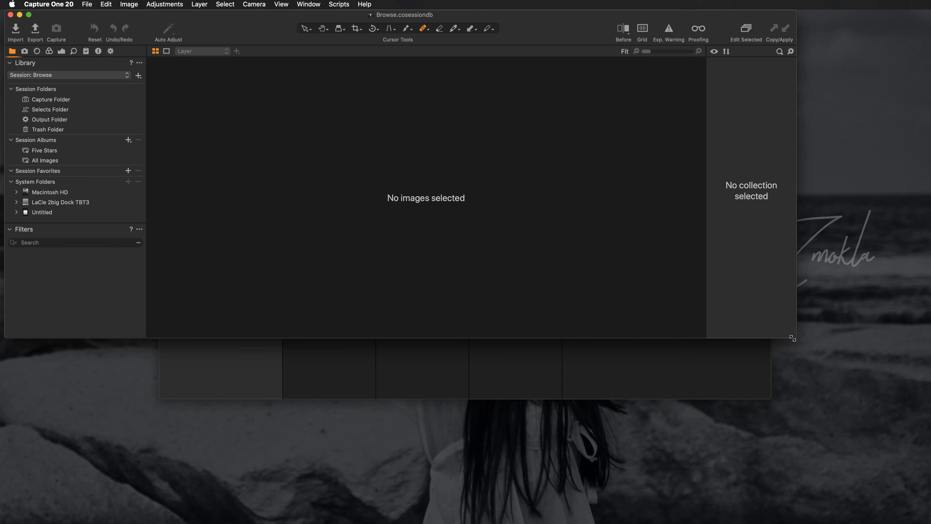
left_click_drag(796, 338, 918, 522)
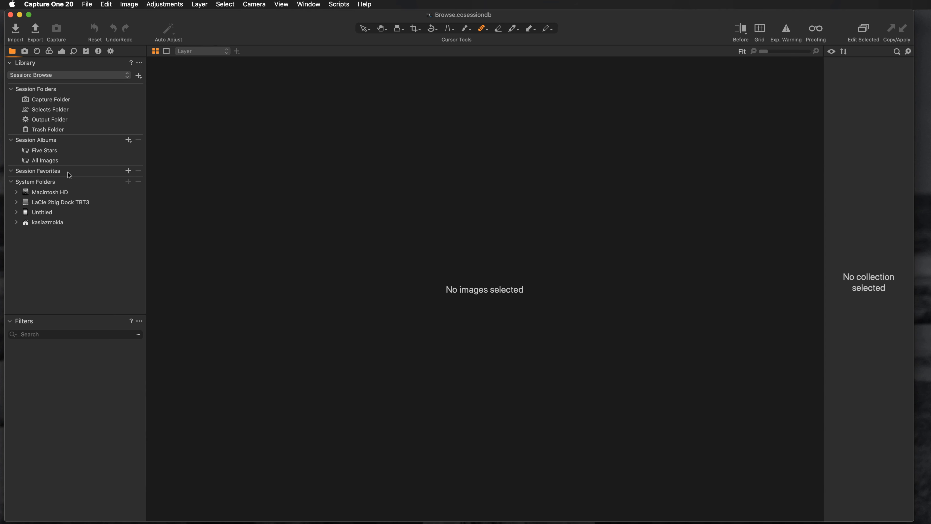
Add the new images folder from C1 Sessions Video to the Browse session's favorites
left_click(128, 171)
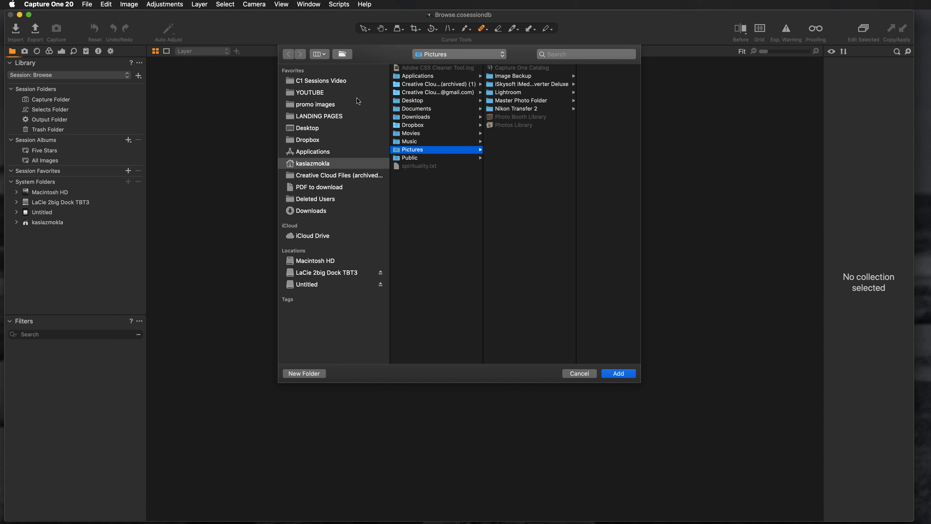
left_click(338, 83)
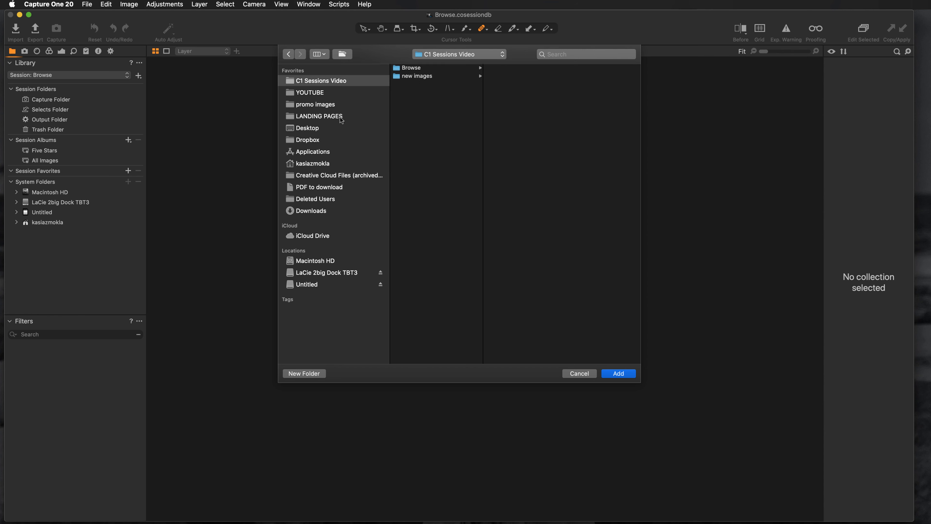
left_click(416, 77)
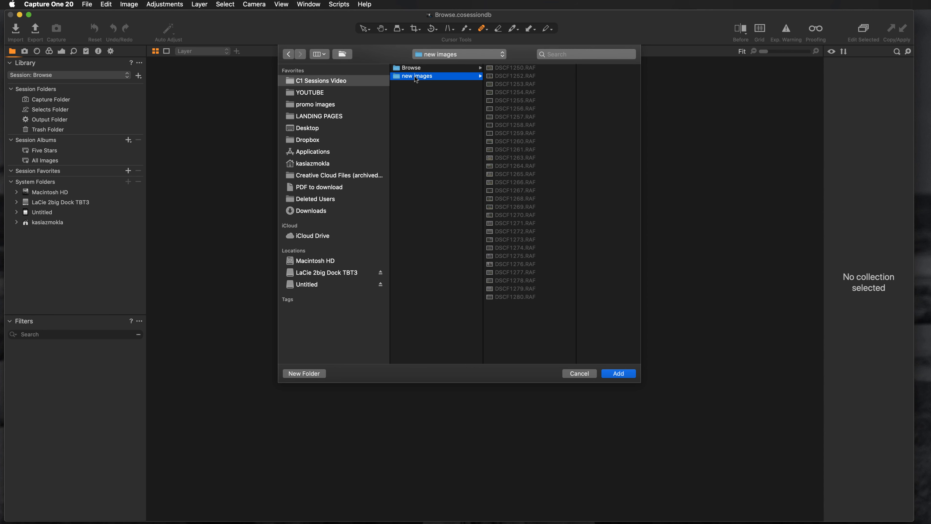
left_click(625, 375)
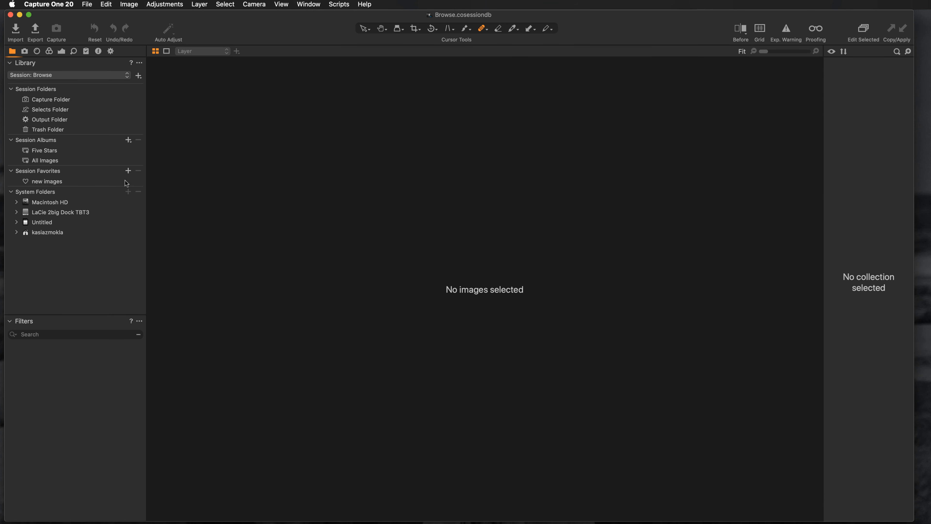
Open the new images favorite and preview DSCF1258.RAF and DSCF1254.RAF
left_click(45, 182)
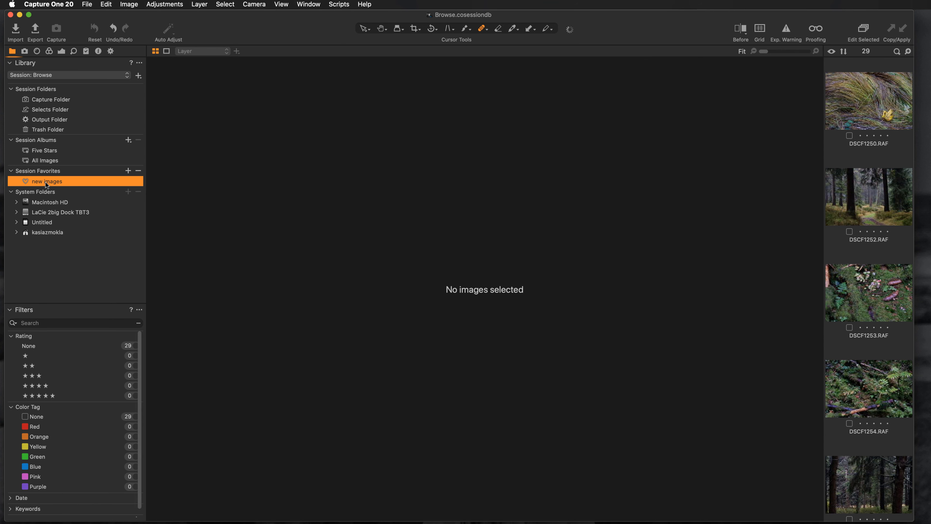
scroll(858, 156, "down", 10)
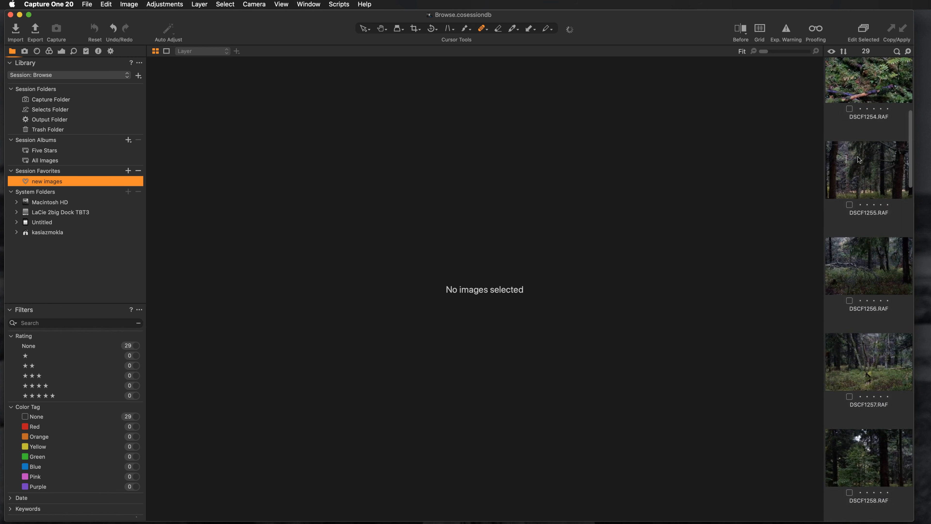
scroll(858, 156, "down", 1)
left_click(861, 168)
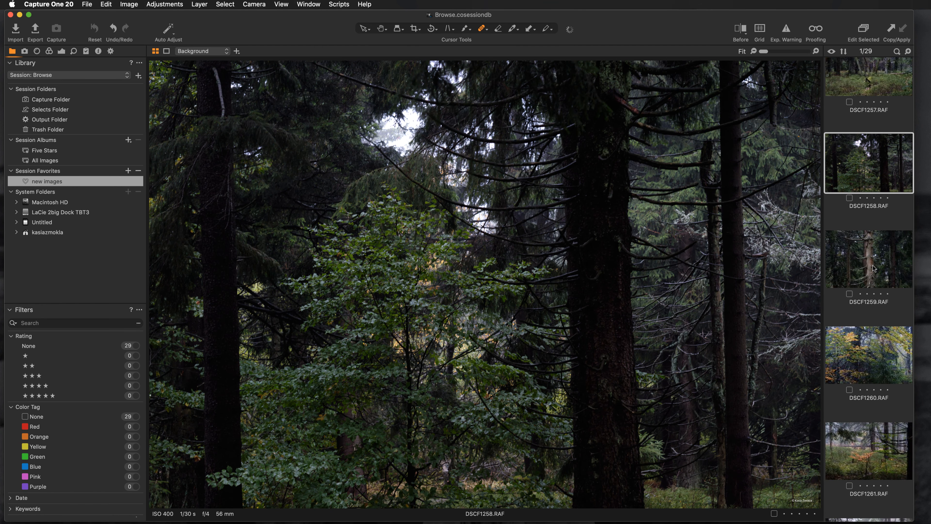
scroll(874, 269, "up", 5)
left_click(874, 179)
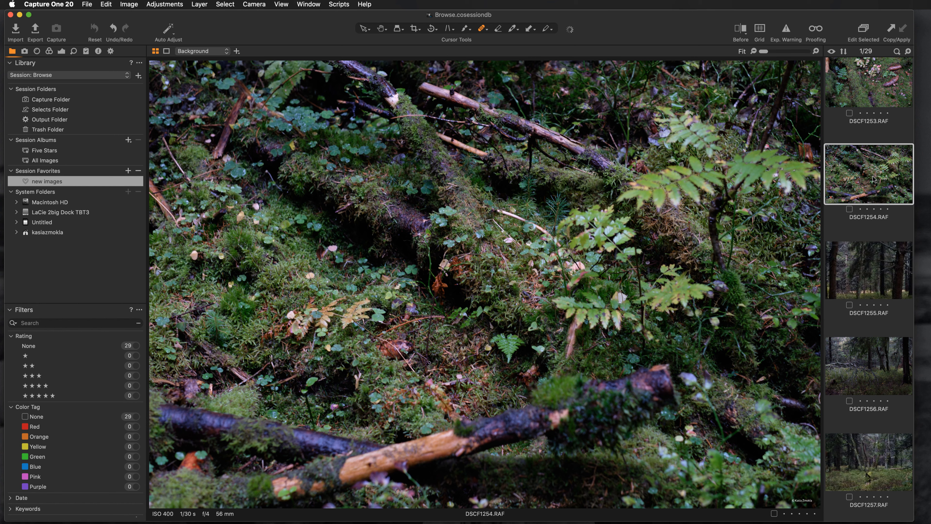
Switch to Finder and inspect the contents of the new images folder
key("super+Tab")
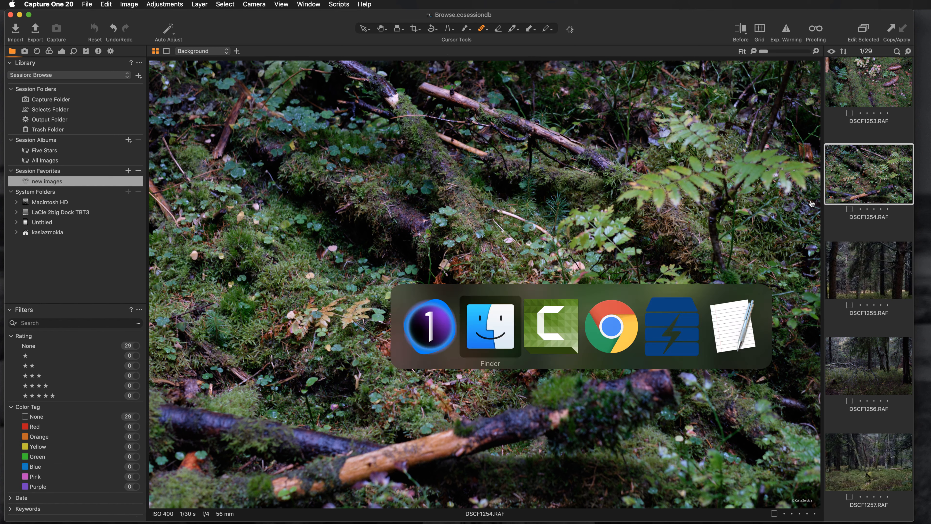
left_click(489, 332)
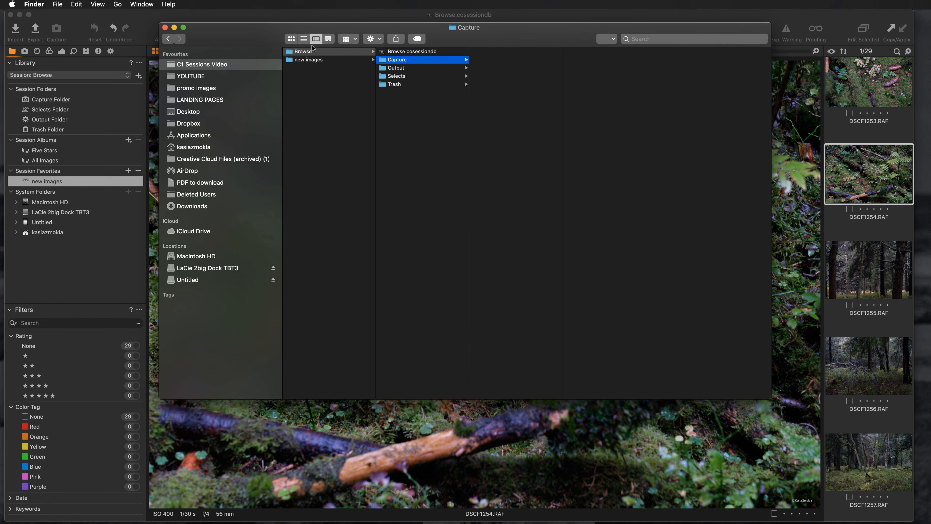
left_click(310, 60)
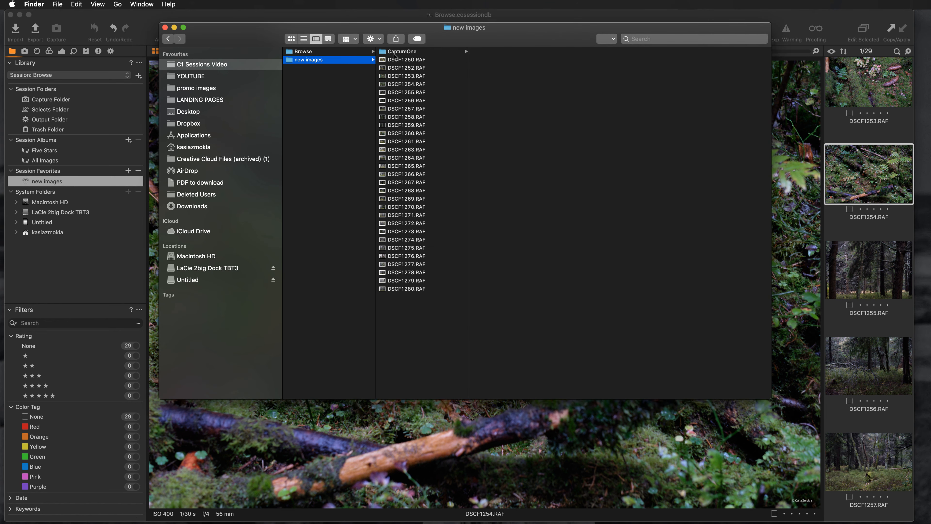
Return to Capture One and add the 2019_04_Oman session's Capture folder from the LaCie 2big Dock TBT3 drive to the session favorites
key("super+Tab")
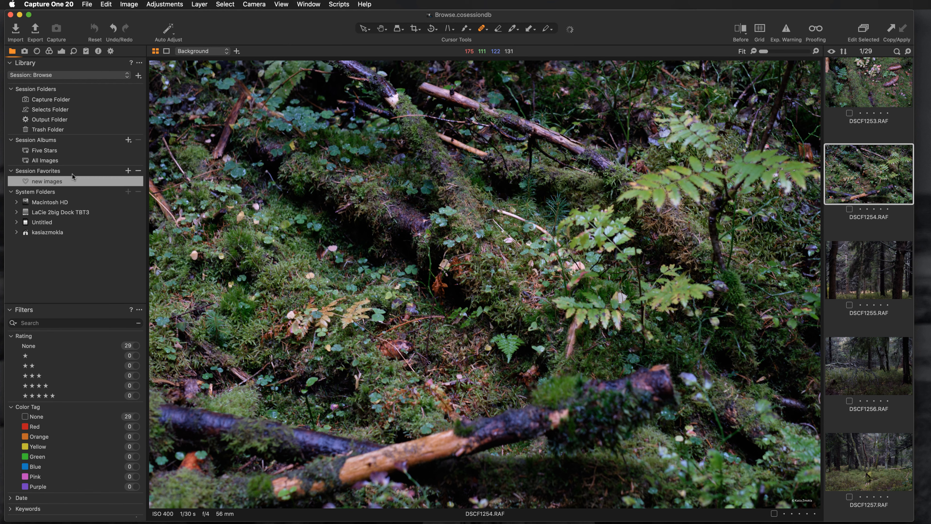
left_click(86, 180)
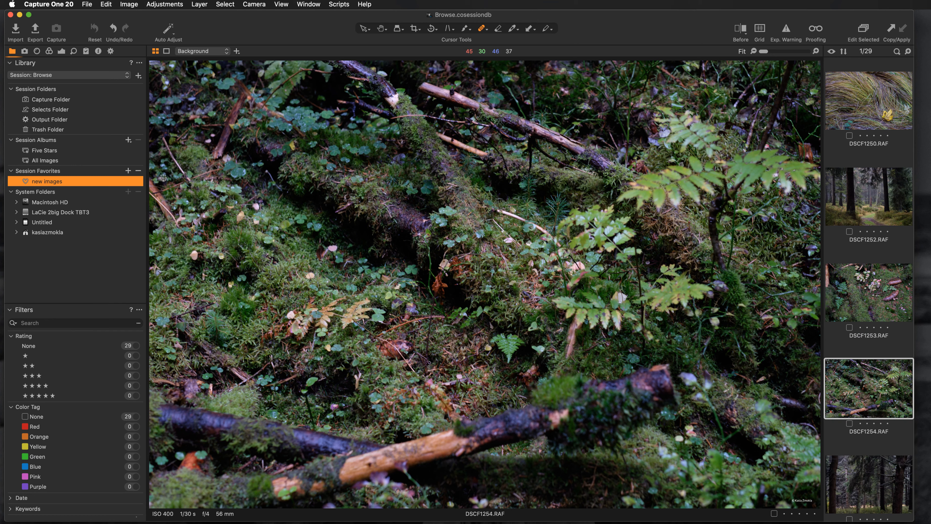
left_click(128, 171)
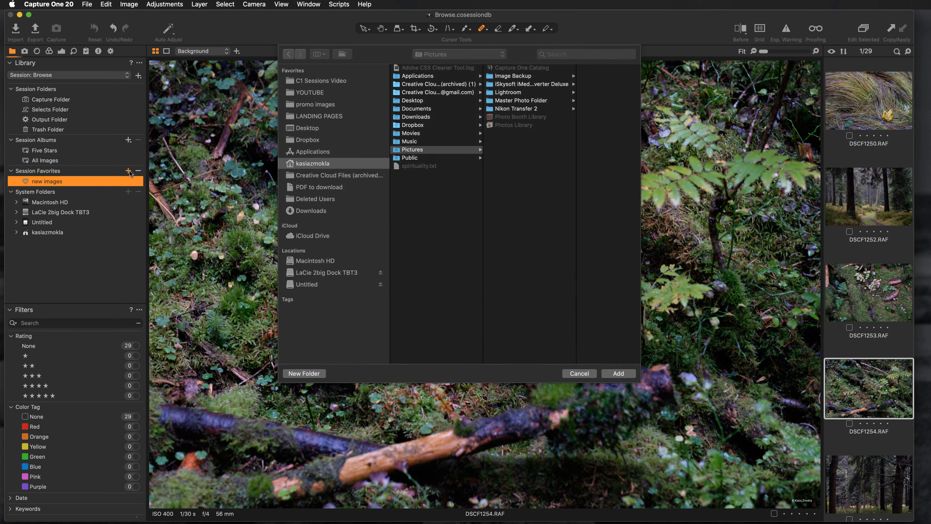
left_click(332, 274)
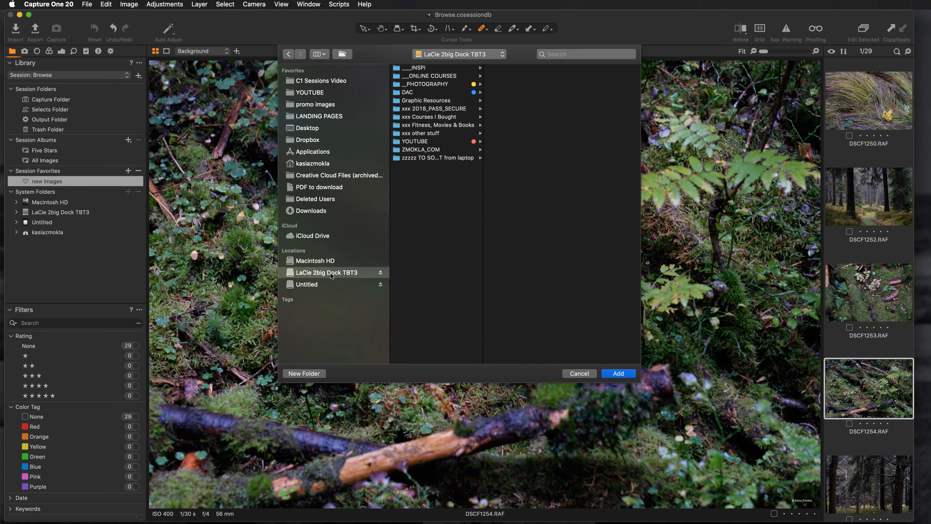
left_click(434, 84)
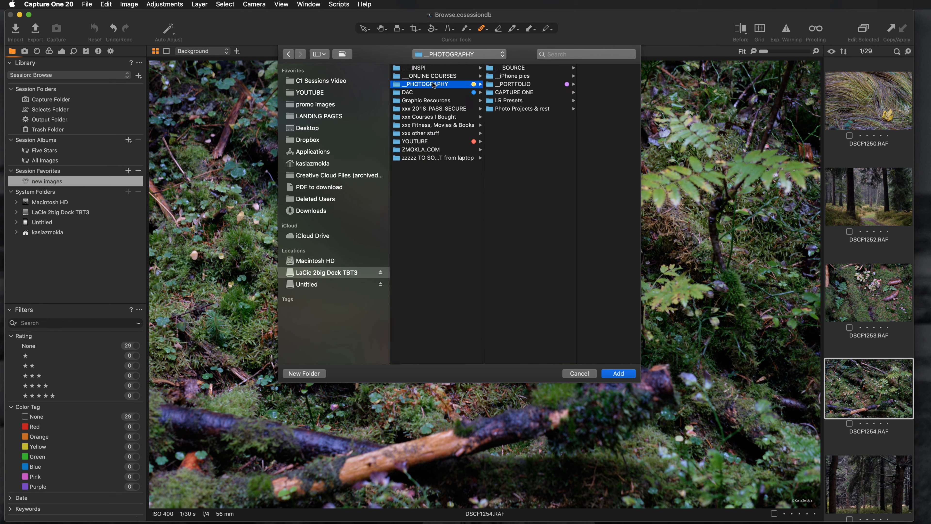
left_click(509, 68)
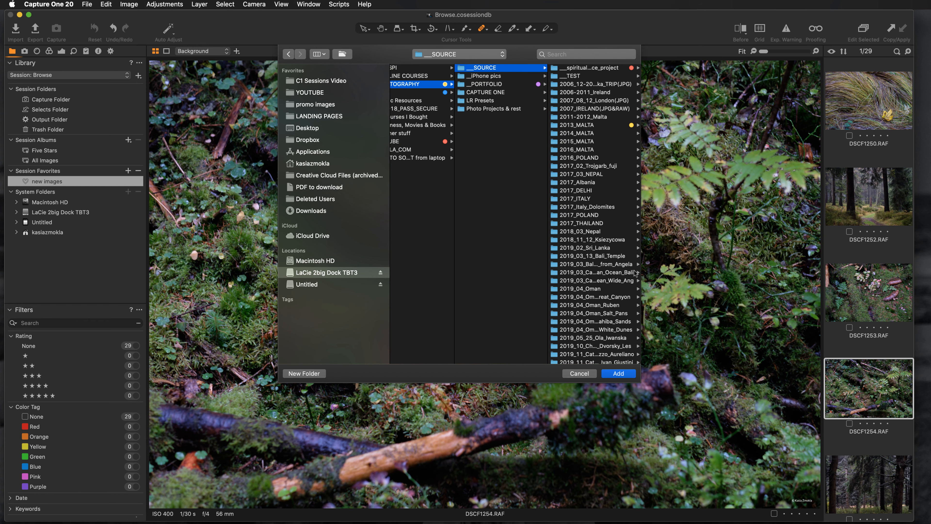
left_click(594, 290)
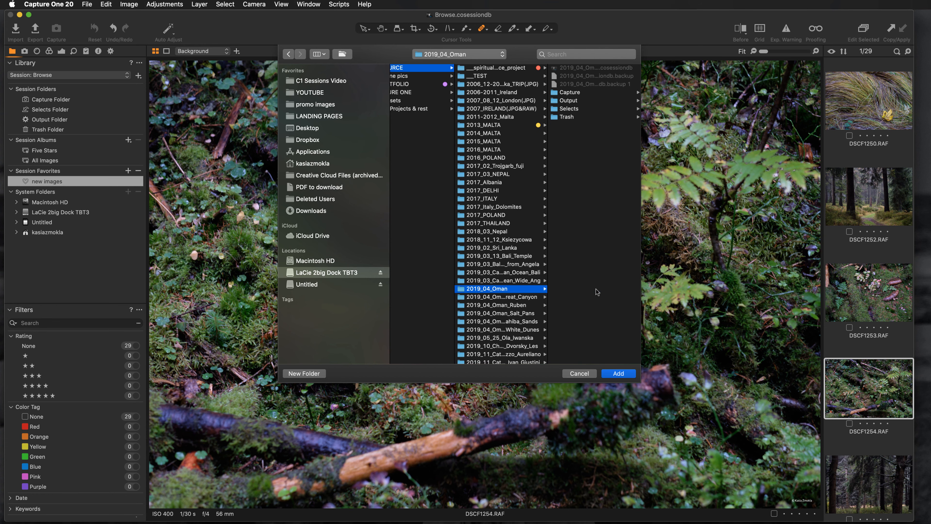
left_click(573, 94)
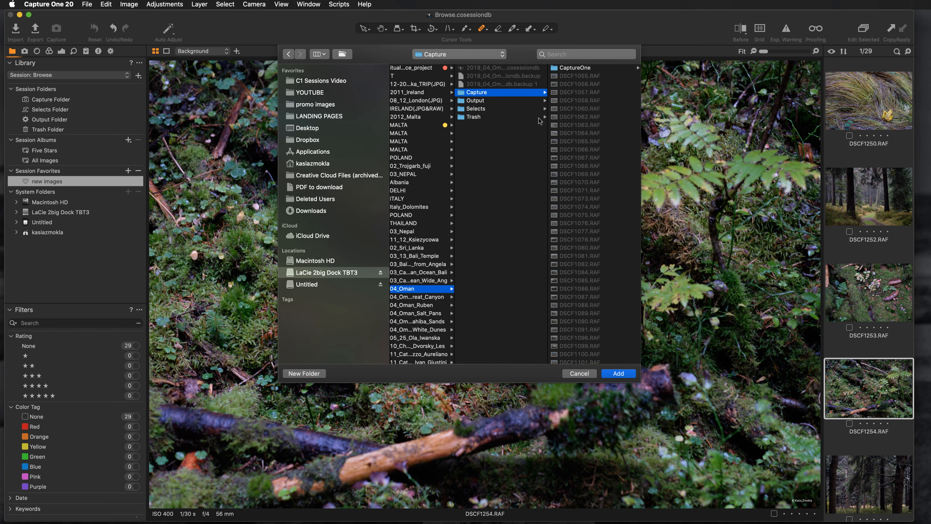
left_click(624, 374)
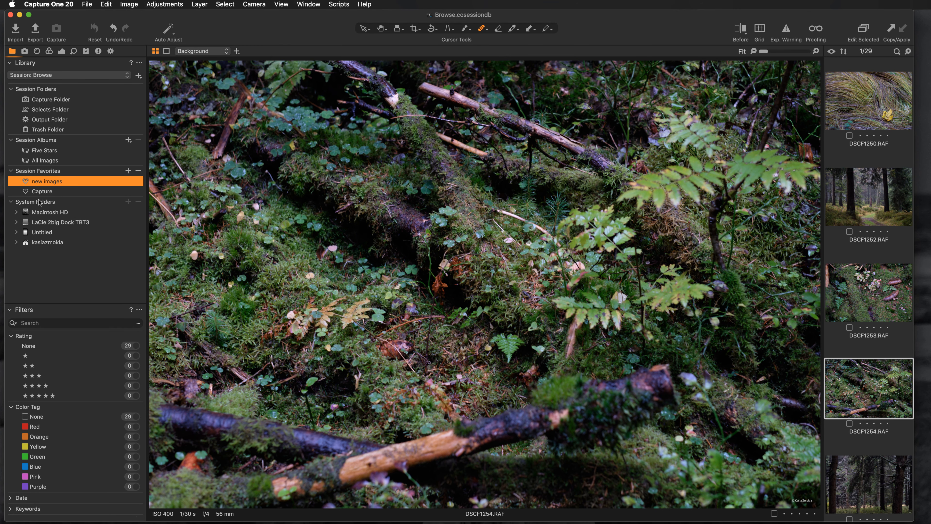
Open the Capture favorite and preview several of its photos, including DSCF1055, DSCF1057, DSCF1064 and DSCF1074
left_click(41, 191)
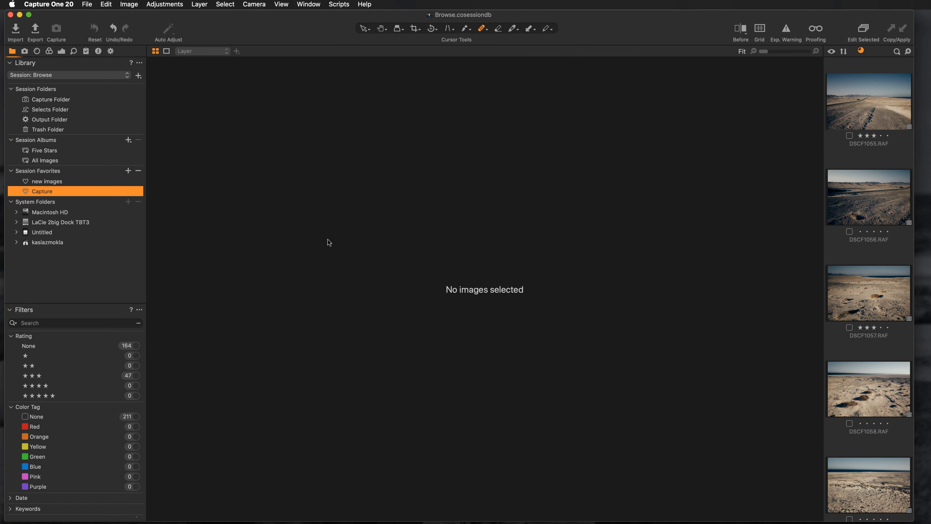
left_click(849, 111)
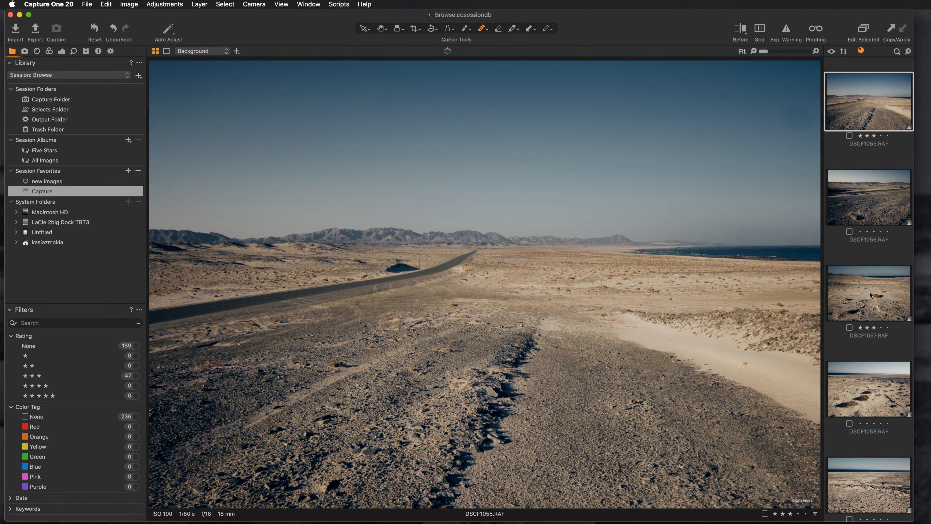
left_click(871, 295)
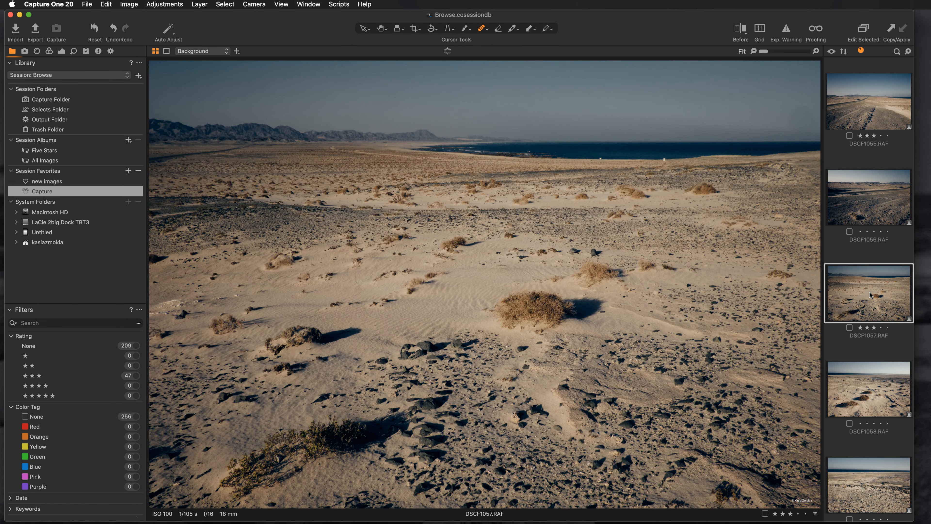
scroll(871, 295, "down", 5)
scroll(870, 294, "down", 5)
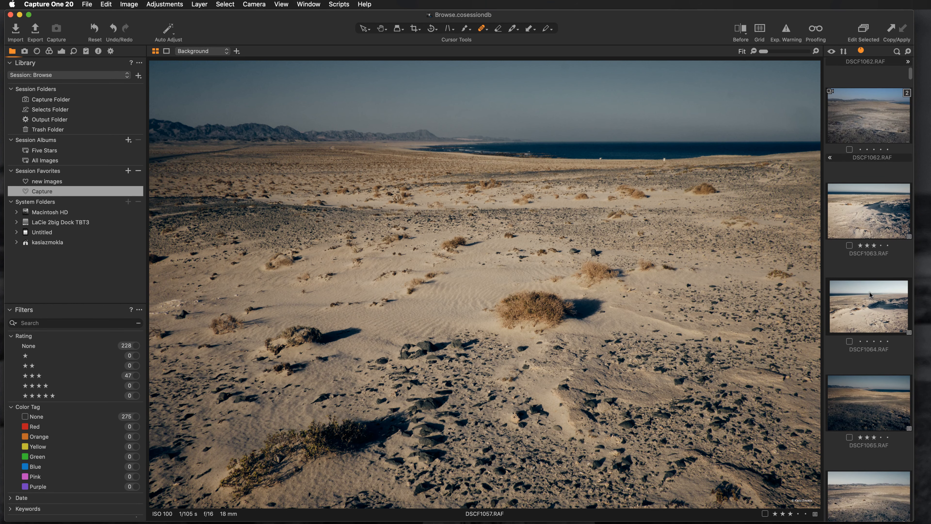
left_click(871, 293)
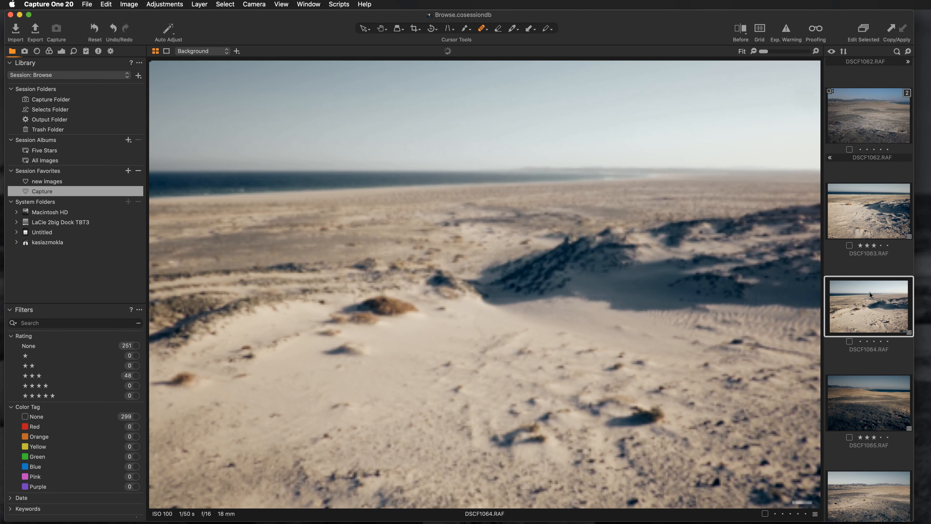
scroll(870, 292, "down", 10)
left_click(869, 476)
left_click(42, 191)
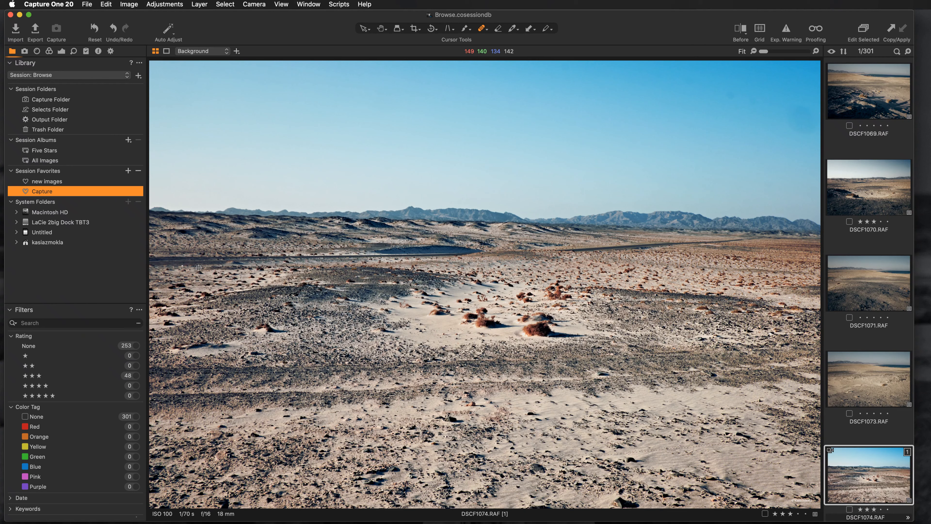